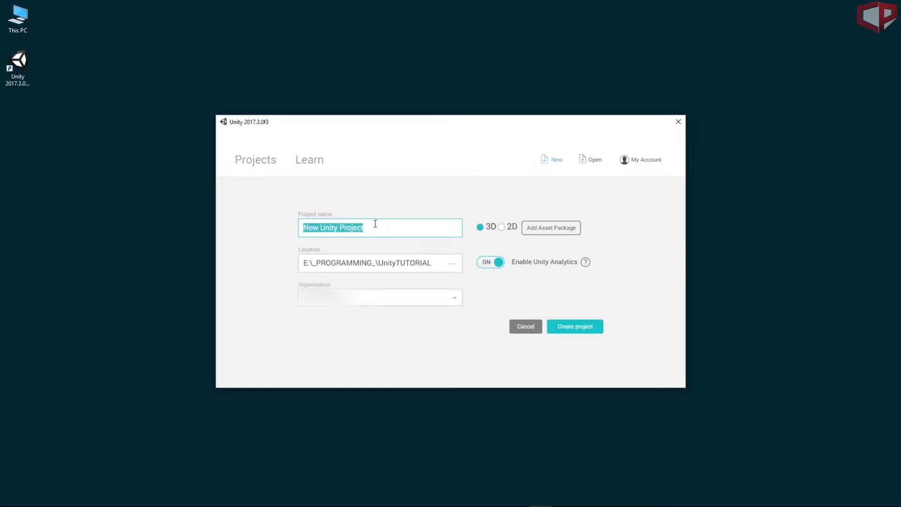
Step: Create a 3D project named 2DPuzzleGame in E:\_PROGRAMMING_\UnityTUTORIAL with Unity Analytics enabled
type("2D")
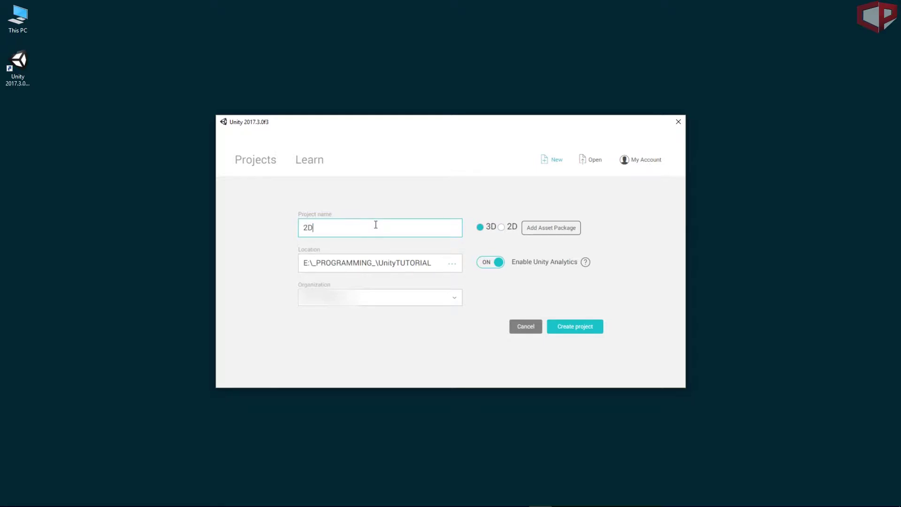
type("PuzzleGame")
triple_click(431, 262)
left_click(437, 284)
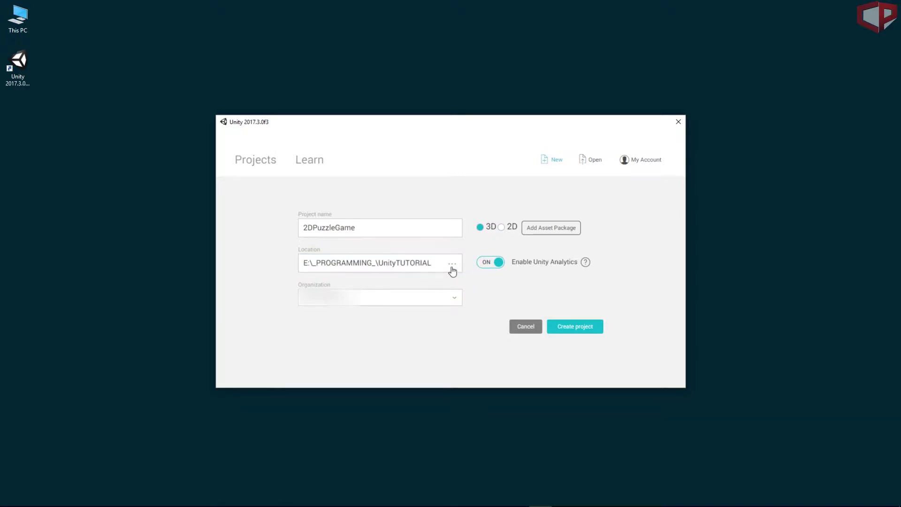
left_click(452, 267)
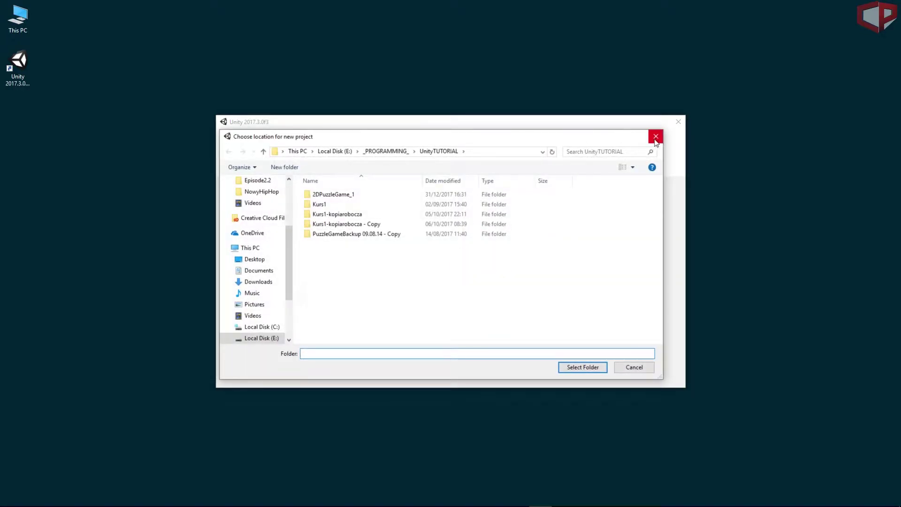
left_click(655, 137)
left_click(584, 332)
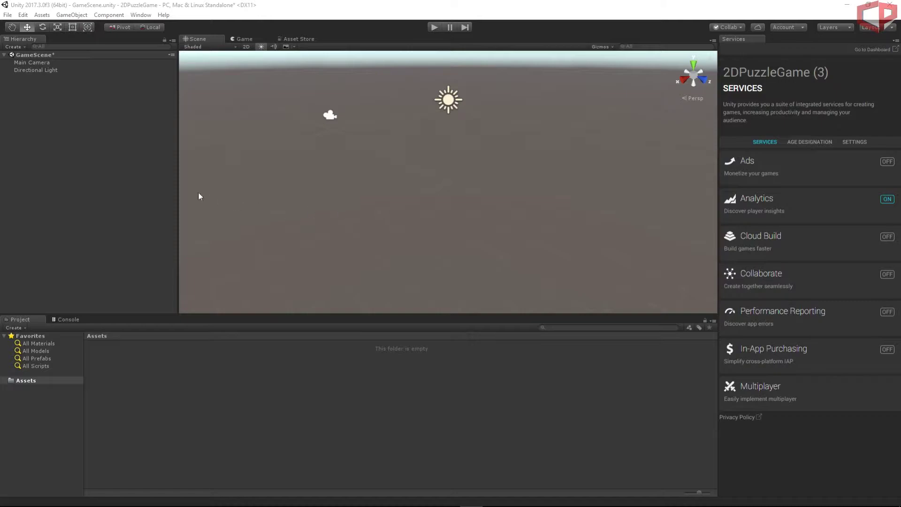
Step: In the External Tools preferences, choose Visual Studio 2017 (Community) as the external script editor
left_click(23, 15)
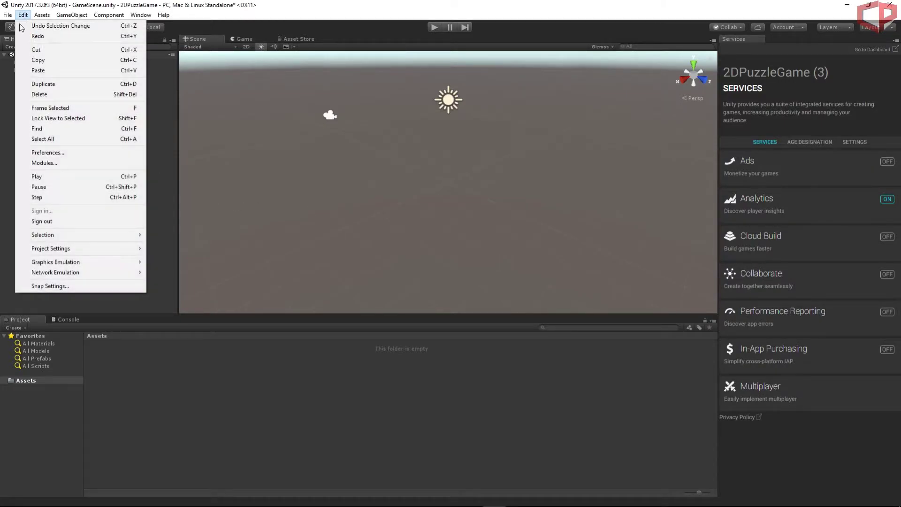
left_click(47, 152)
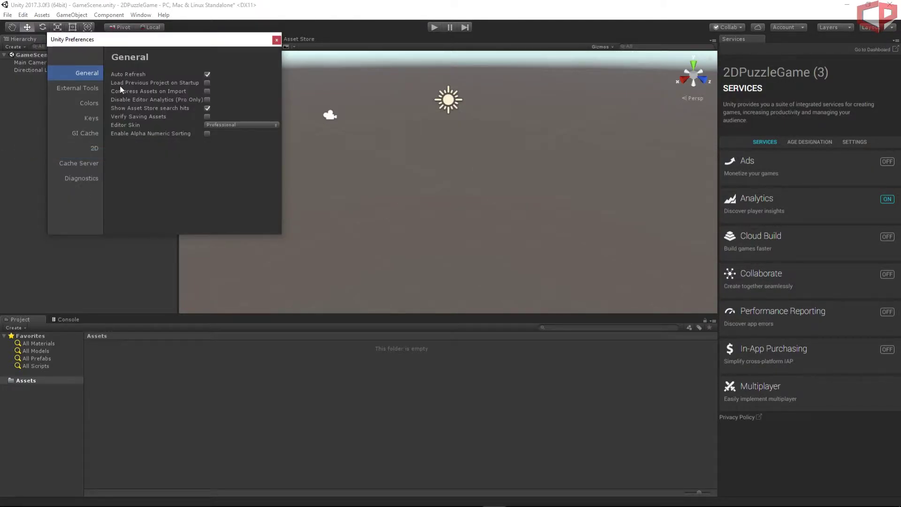
left_click(77, 88)
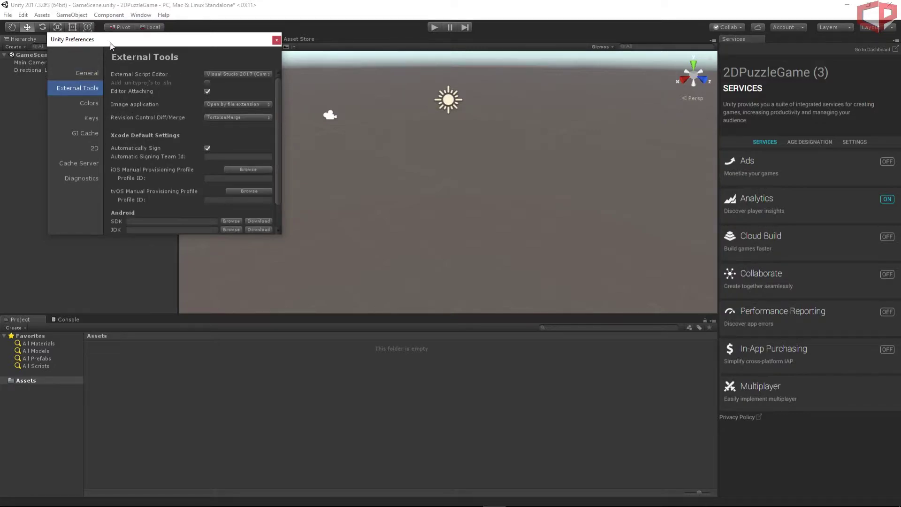
left_click_drag(114, 44, 390, 88)
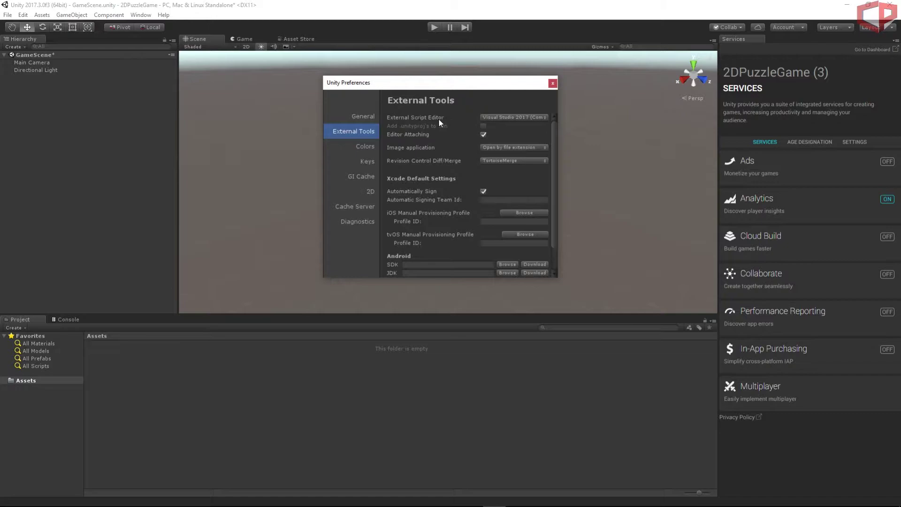
left_click(510, 119)
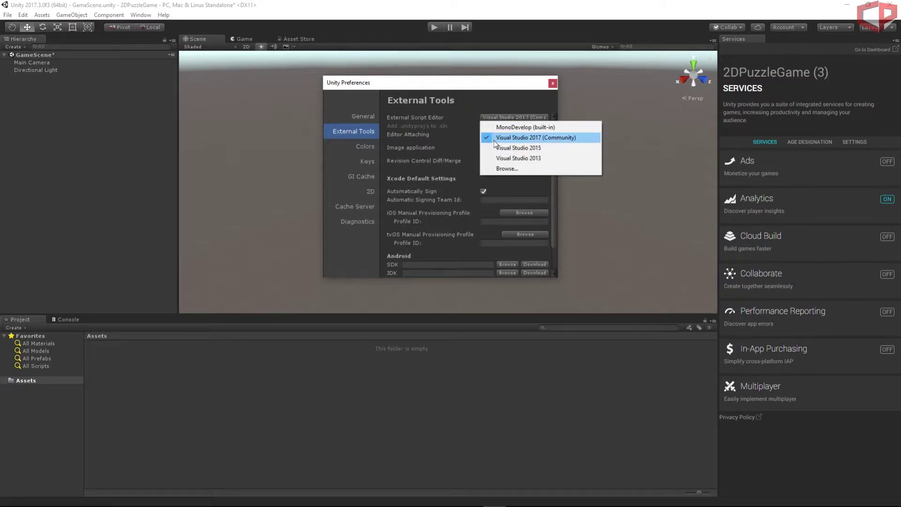
left_click(585, 137)
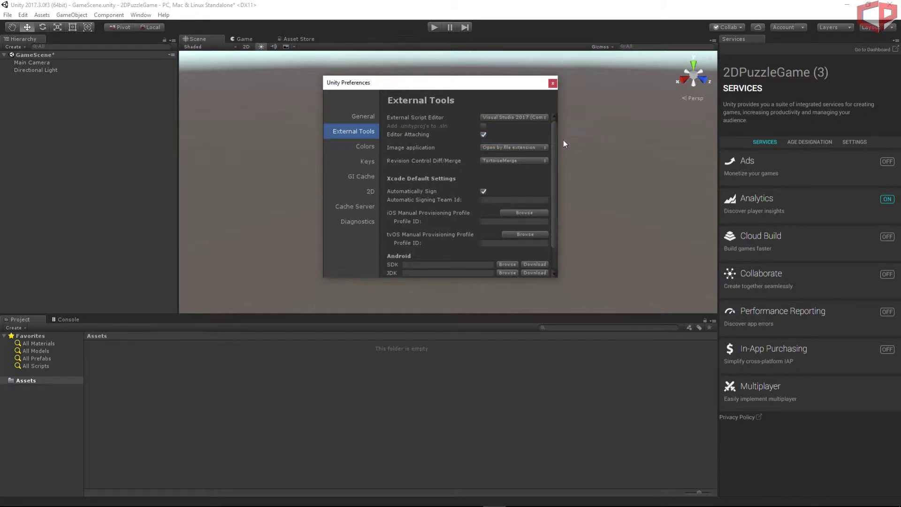
Step: Open the Android SDK download page from the Android section of the External Tools preferences
left_click_drag(553, 157, 558, 213)
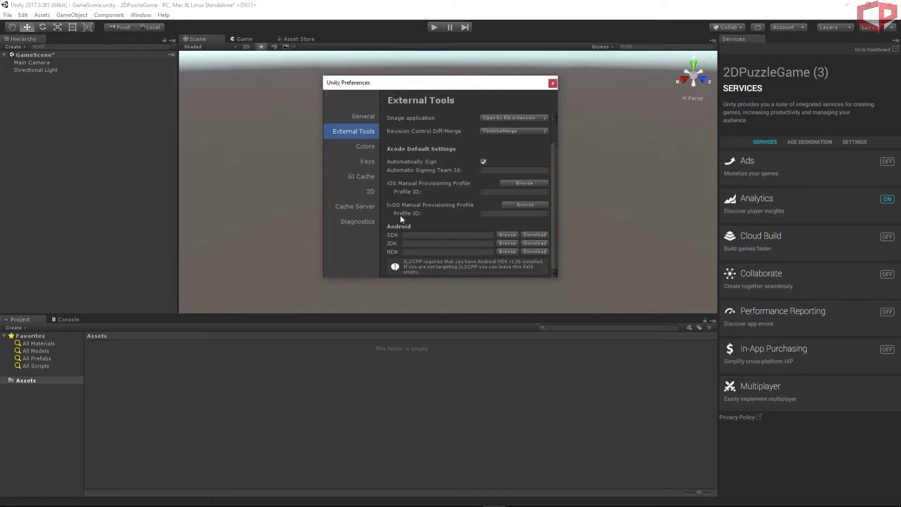
left_click(505, 235)
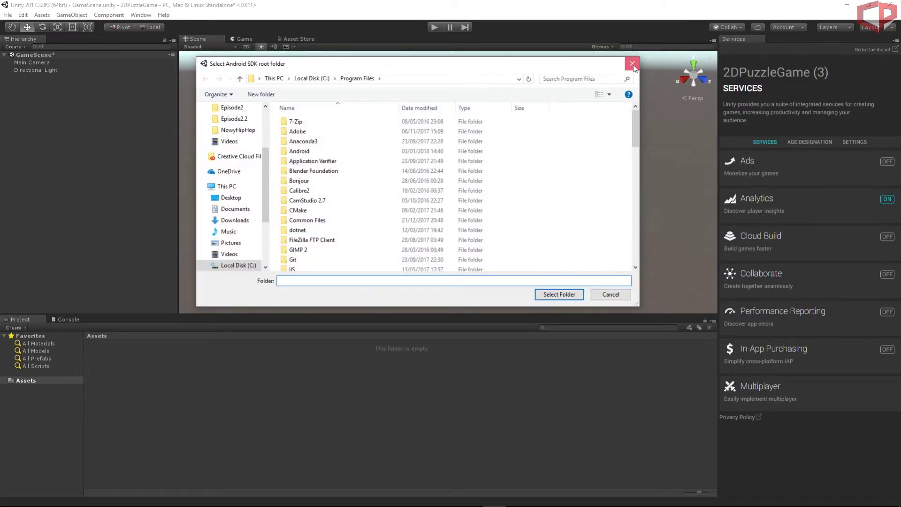
left_click(631, 63)
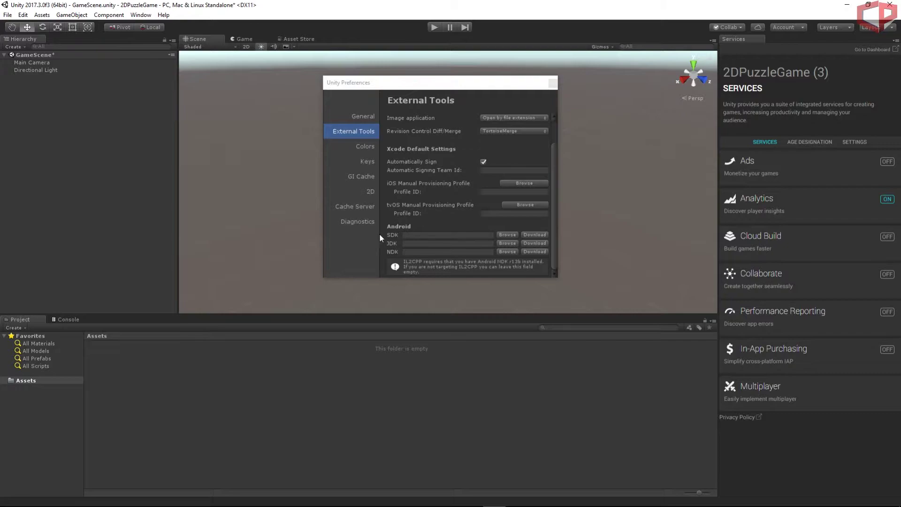
left_click(534, 235)
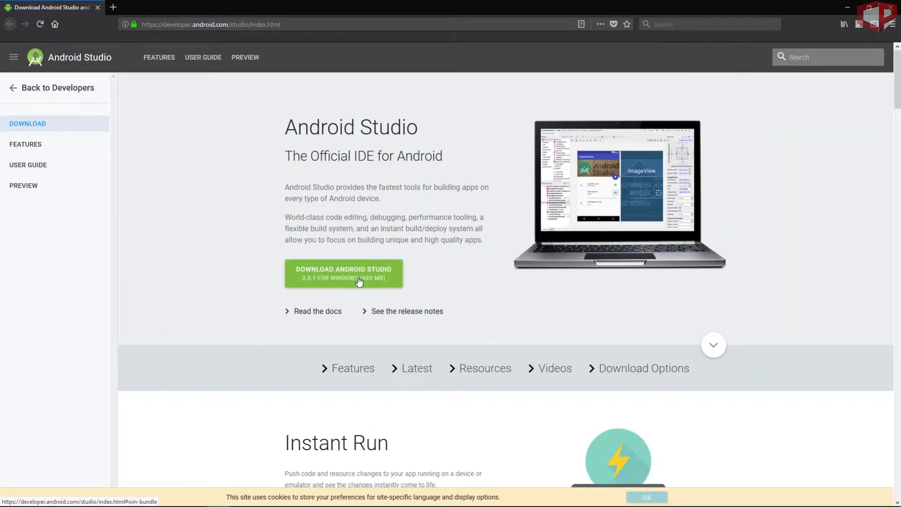
Step: Download Android Studio 3.0.1 for Windows, agreeing to the terms and conditions, and open the downloaded installer
left_click(383, 280)
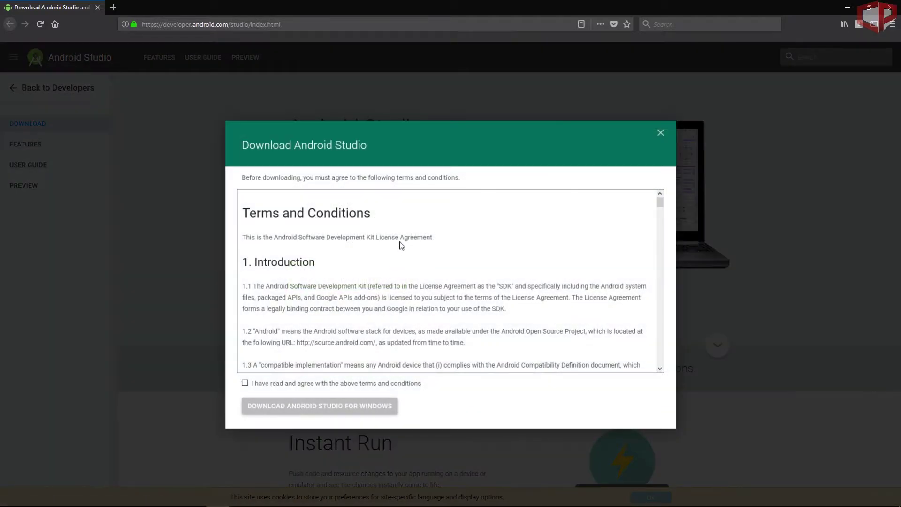
left_click(245, 384)
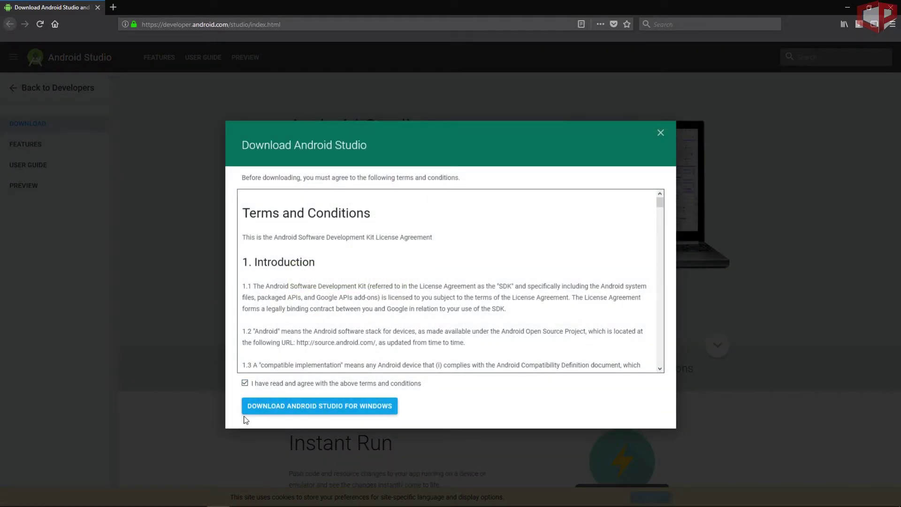
left_click(336, 412)
left_click(598, 273)
left_click(599, 273)
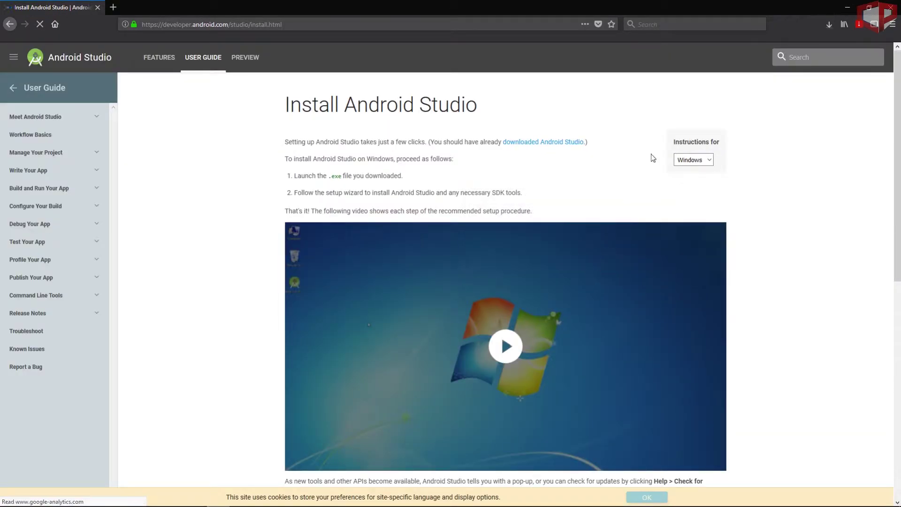
left_click(828, 23)
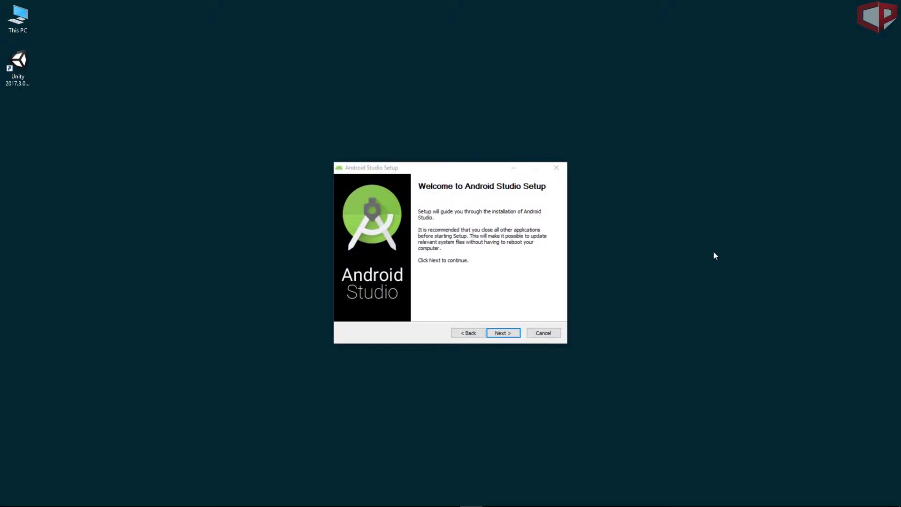
Step: Install Android Studio with Android Virtual Device in C:\Program Files\Android\Android Studio and start it on completion
left_click(497, 333)
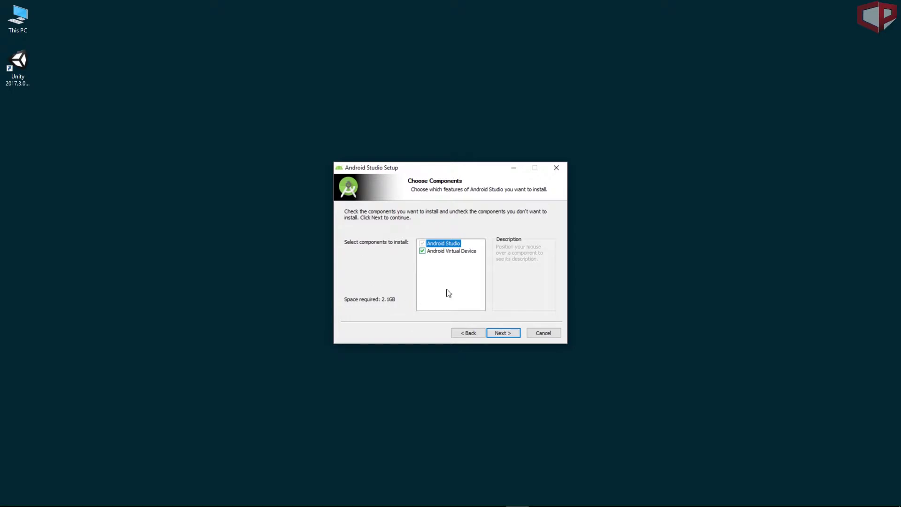
left_click(515, 334)
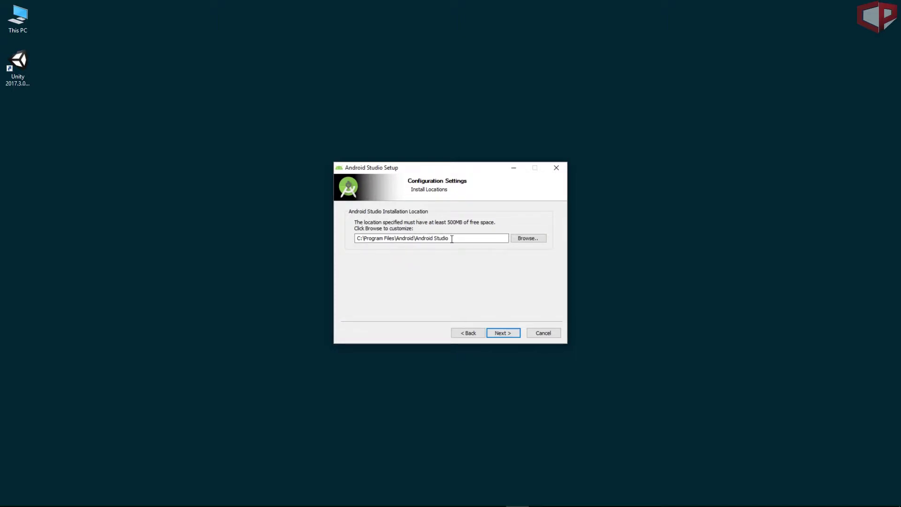
left_click(513, 336)
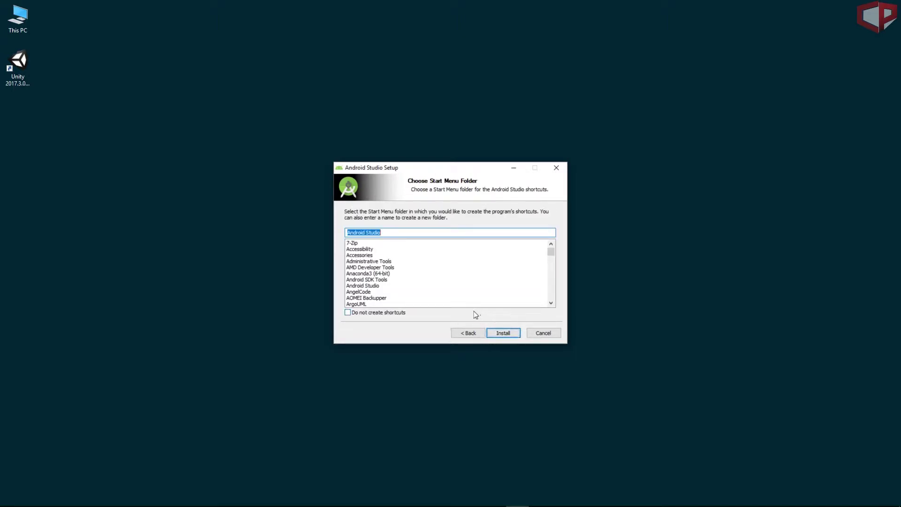
left_click(501, 333)
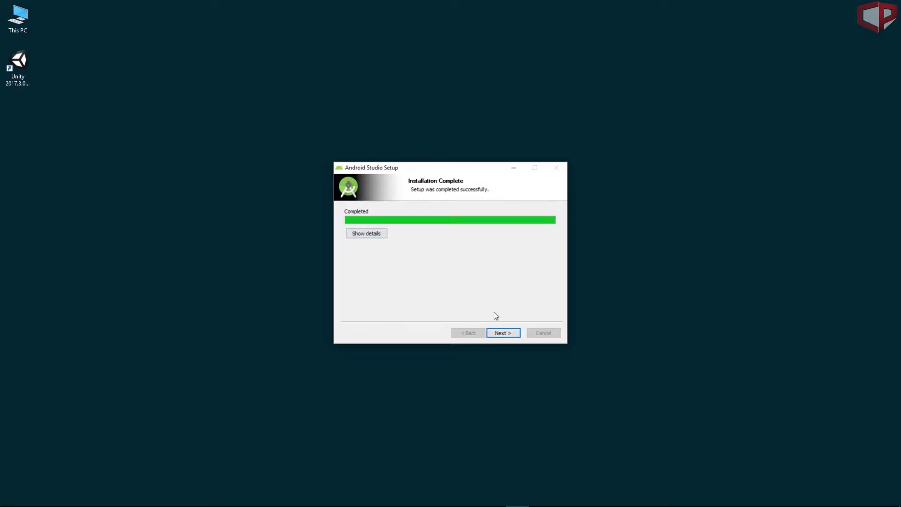
left_click(509, 337)
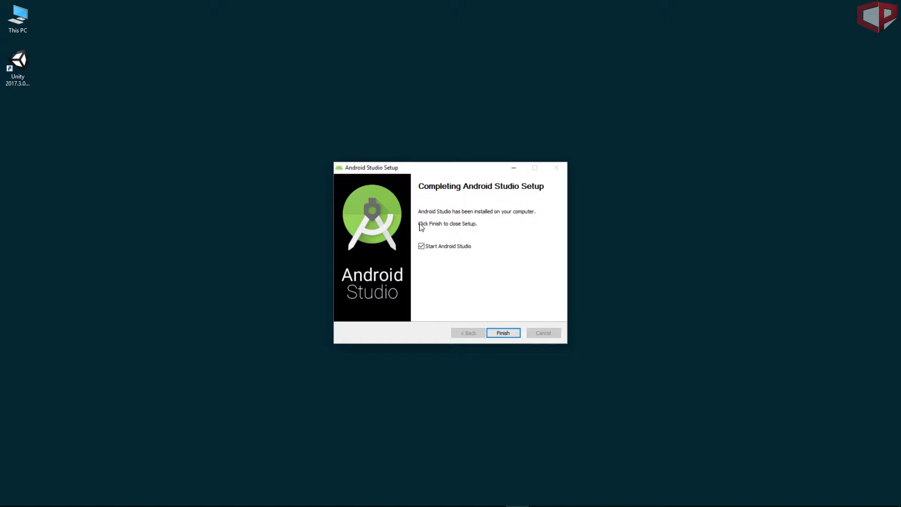
left_click(515, 334)
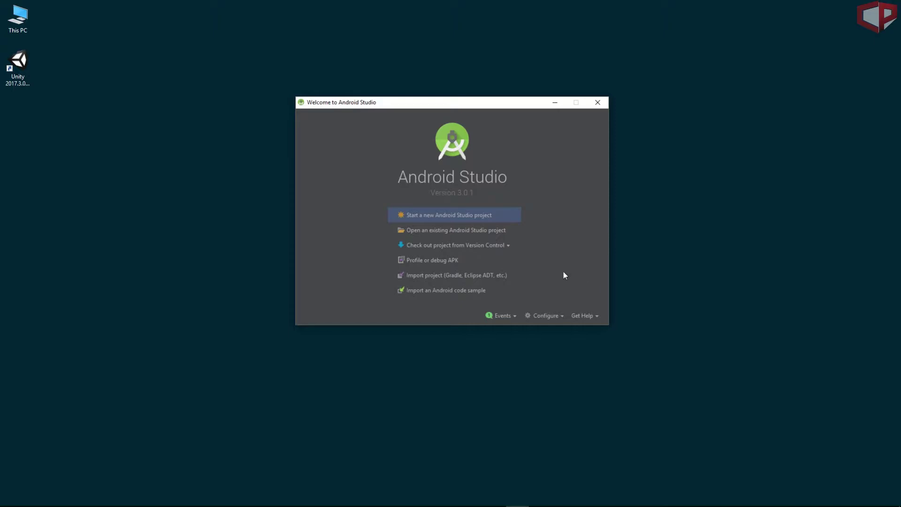
Step: Open the SDK Manager from the Android Studio welcome screen and select the Android SDK location path
left_click(546, 318)
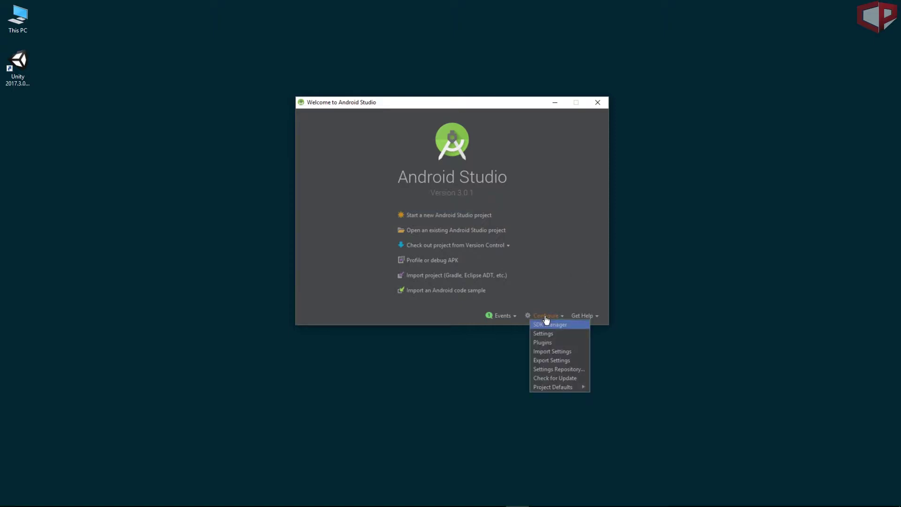
left_click(548, 325)
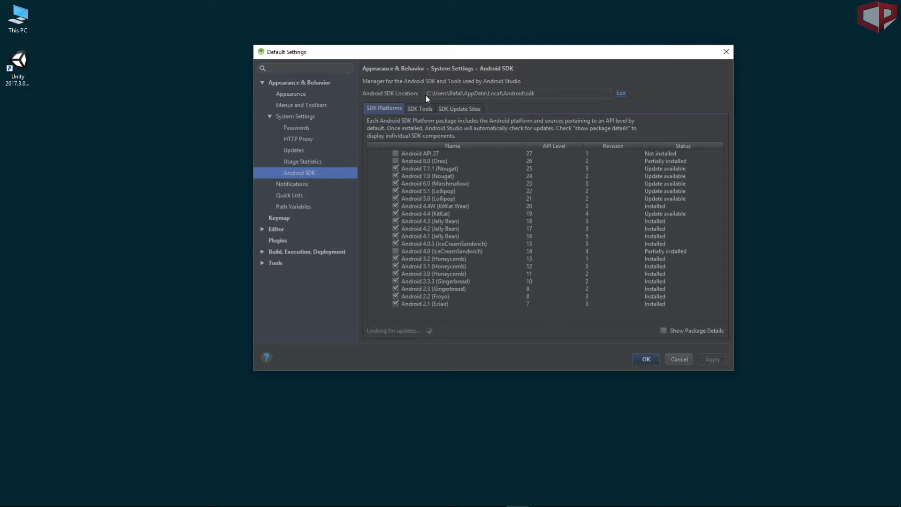
left_click(556, 92)
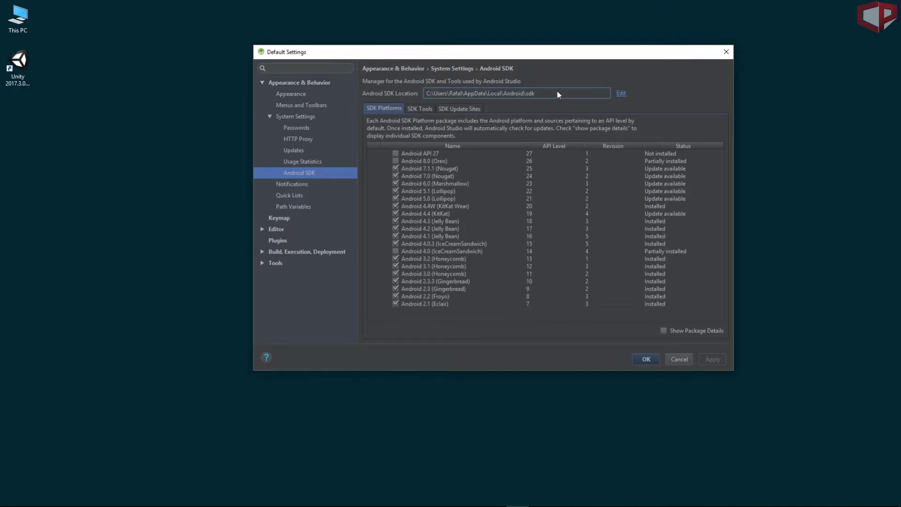
left_click_drag(544, 93, 444, 94)
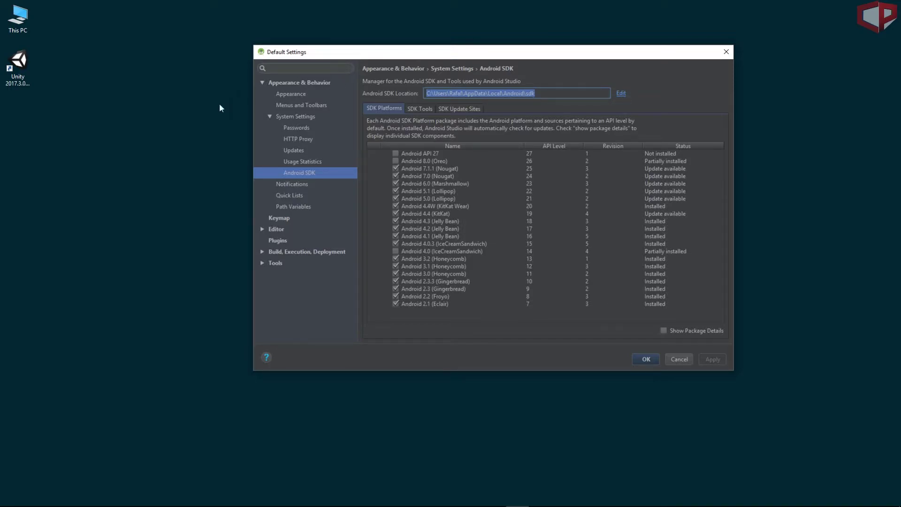
Step: In File Explorer, create a folder named AndroidDevelopment on Local Disk (C:), open it and move its window aside
double_click(18, 23)
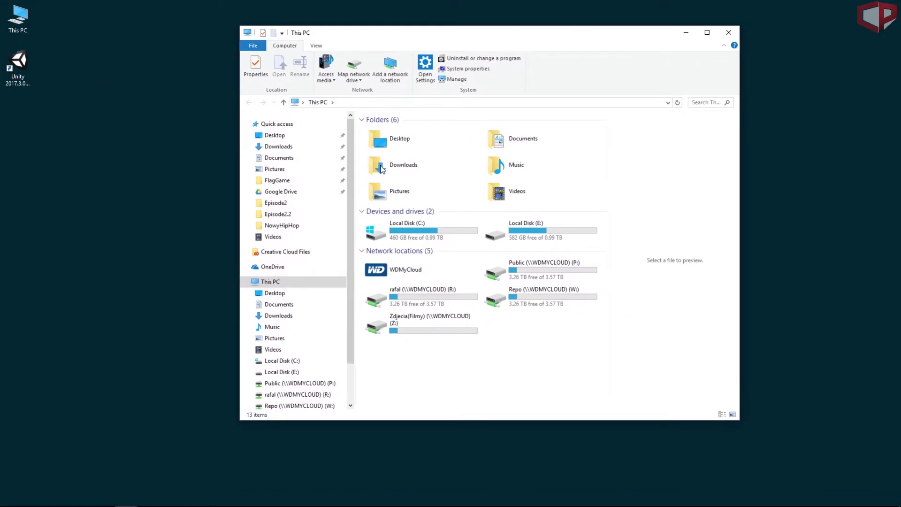
double_click(431, 231)
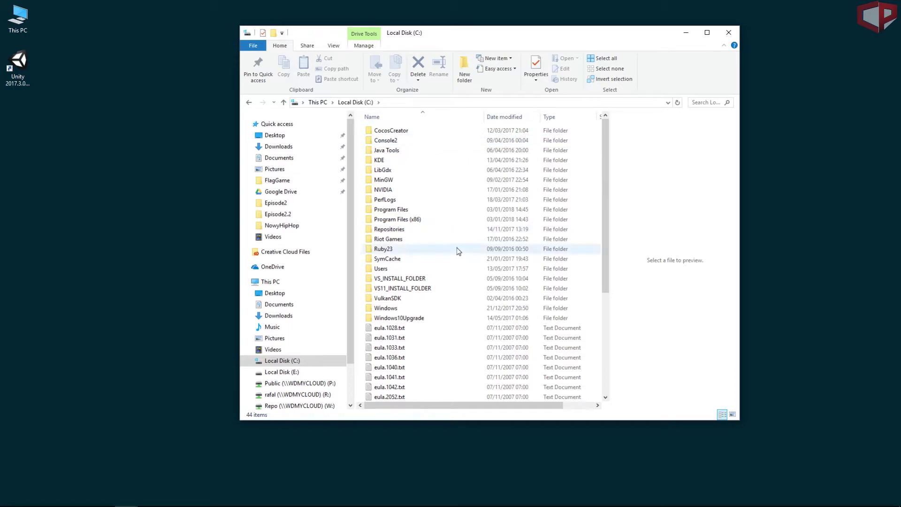
left_click(465, 67)
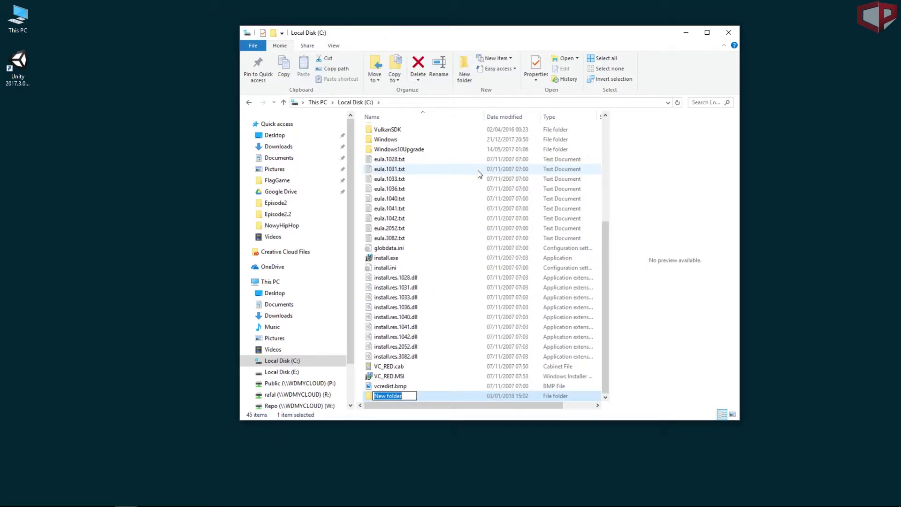
type("AndroidDevelopment")
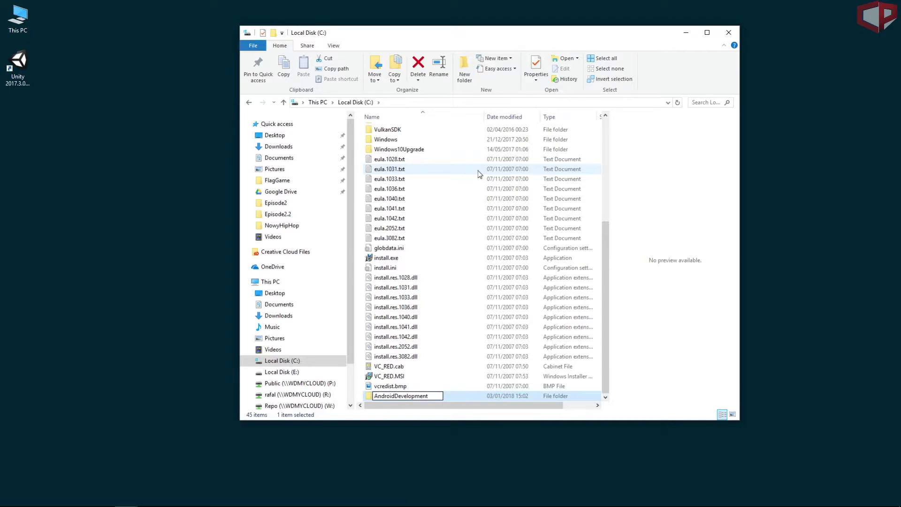
key("Return")
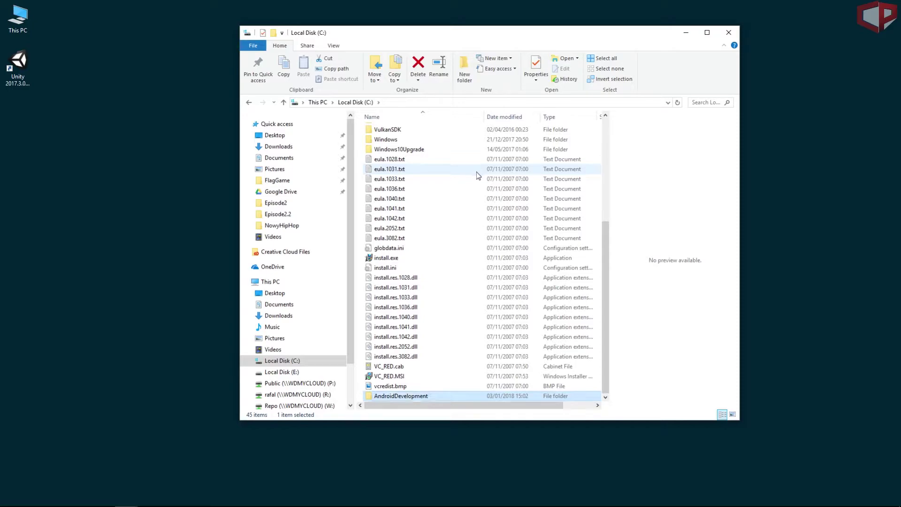
double_click(403, 396)
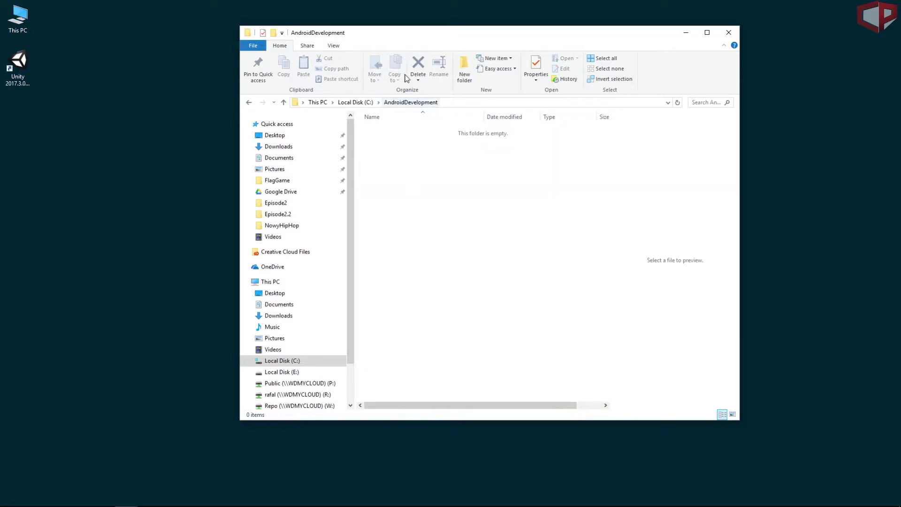
left_click_drag(437, 36, 490, 35)
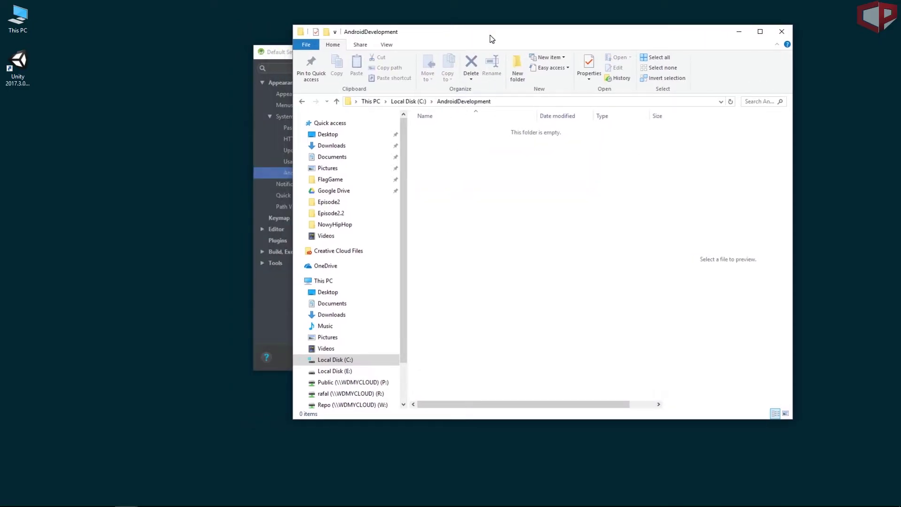
Step: Copy the sdk folder from the user profile's AppData\Local\Android folder into C:\AndroidDevelopment
left_click(503, 100)
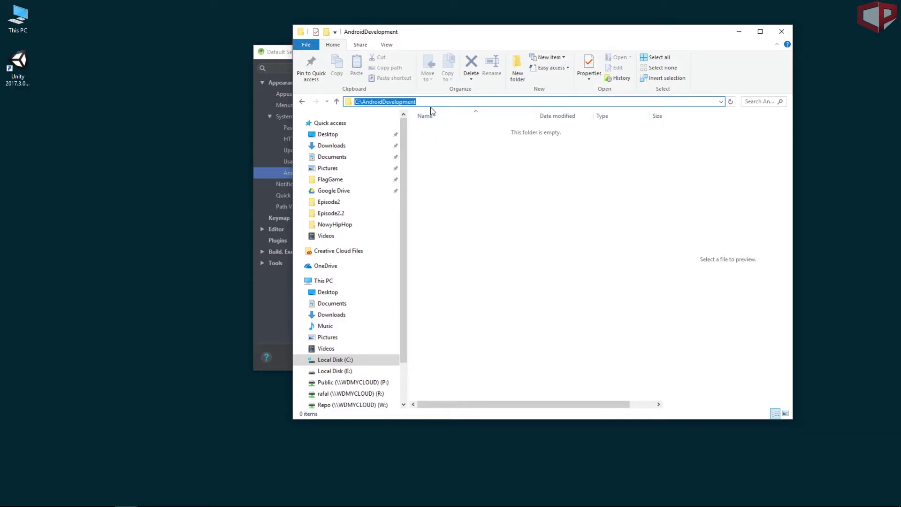
type("C:\\Users\\Rafal\\AppData\\Local\\Android\\sdk")
key("Return")
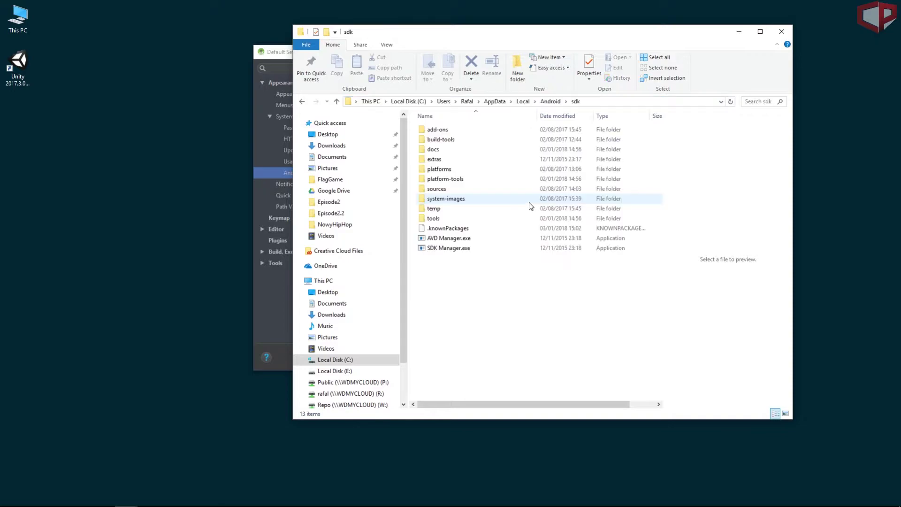
left_click(548, 101)
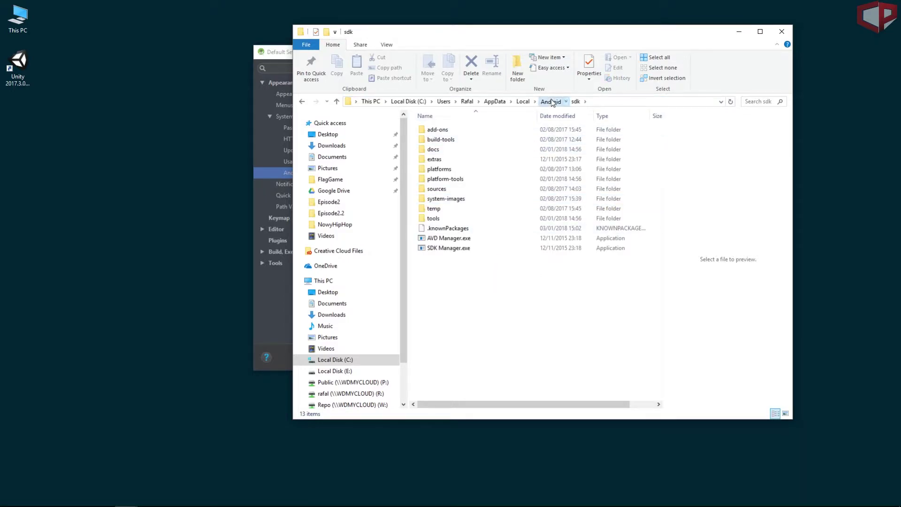
right_click(431, 132)
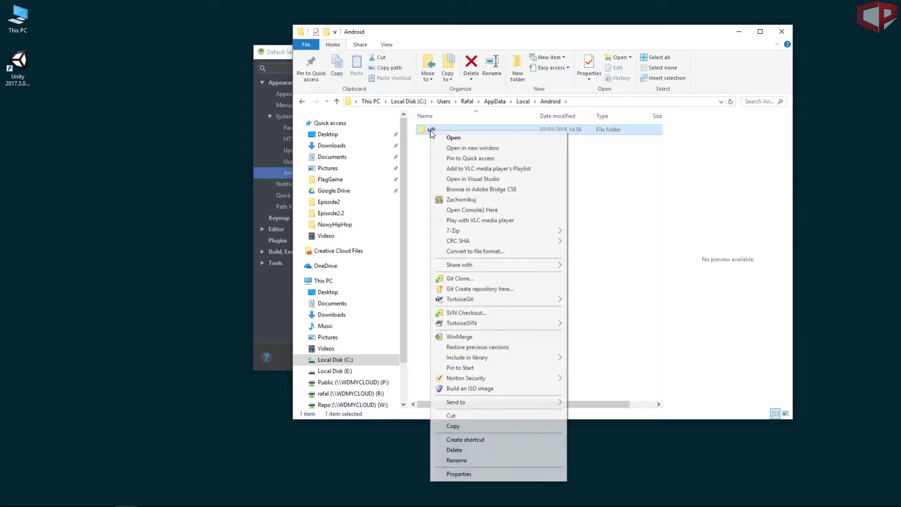
left_click(472, 425)
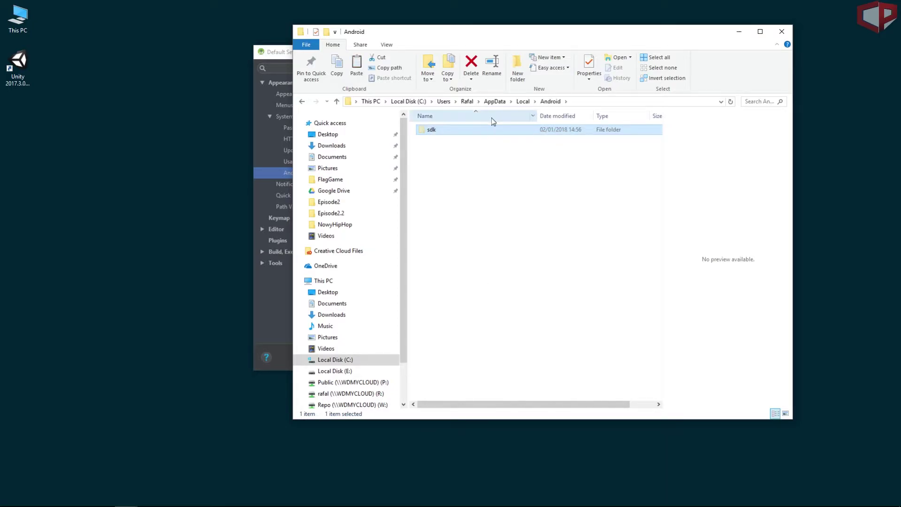
left_click(500, 169)
left_click(303, 102)
left_click(303, 102)
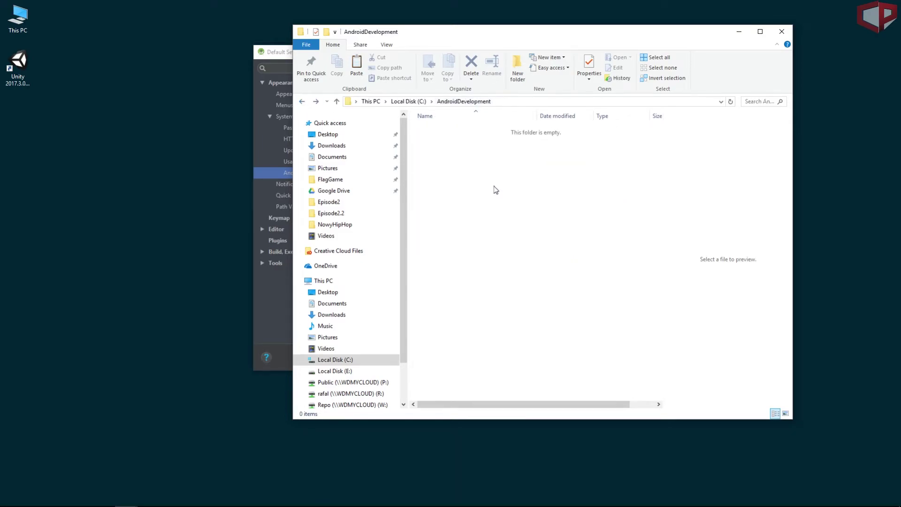
key("ctrl+v")
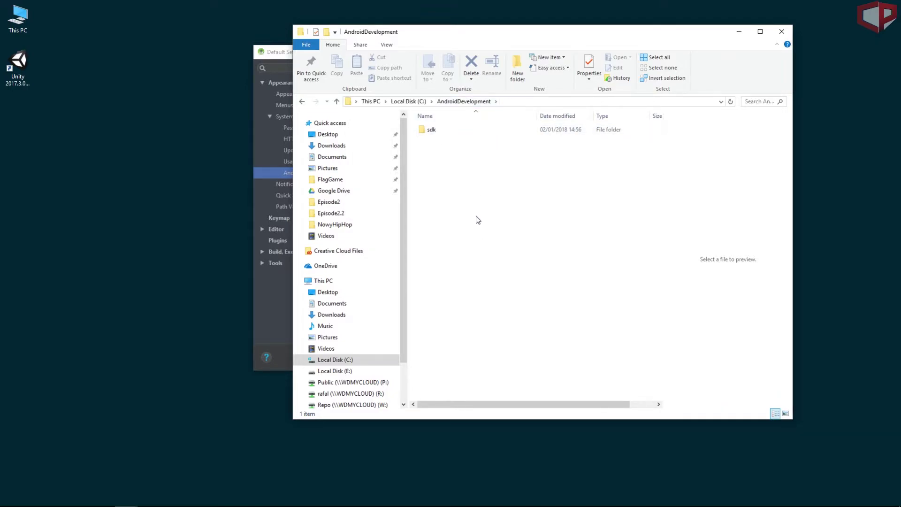
Step: Switch to Android Studio's Default Settings and change the Android SDK location to C:\AndroidDevelopment\sdk
left_click(520, 102)
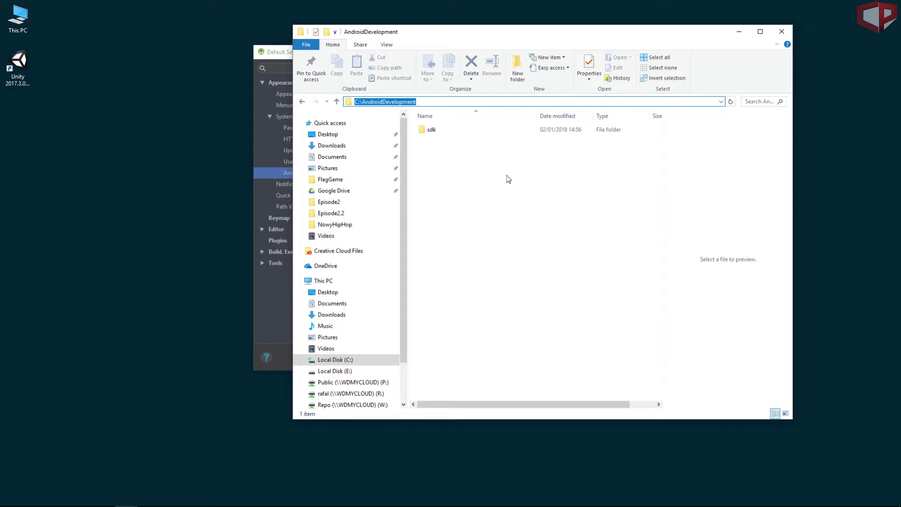
key("alt+Tab")
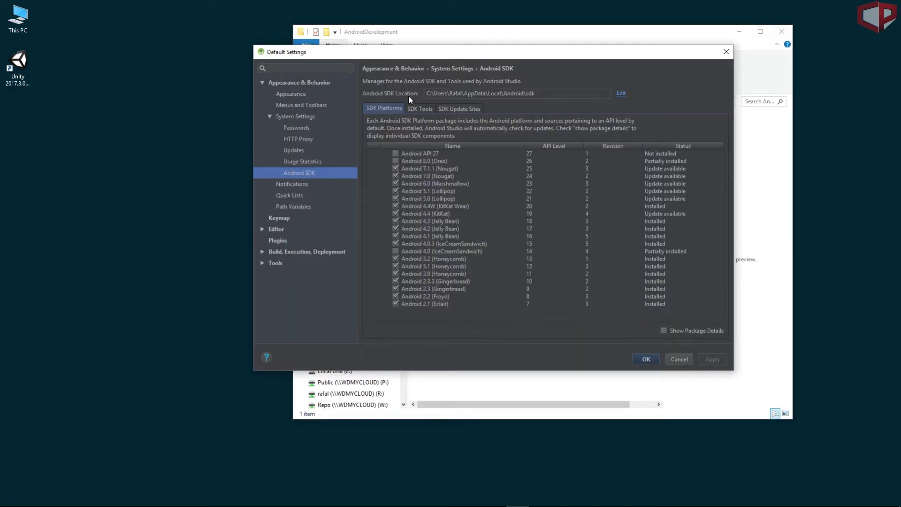
left_click(621, 93)
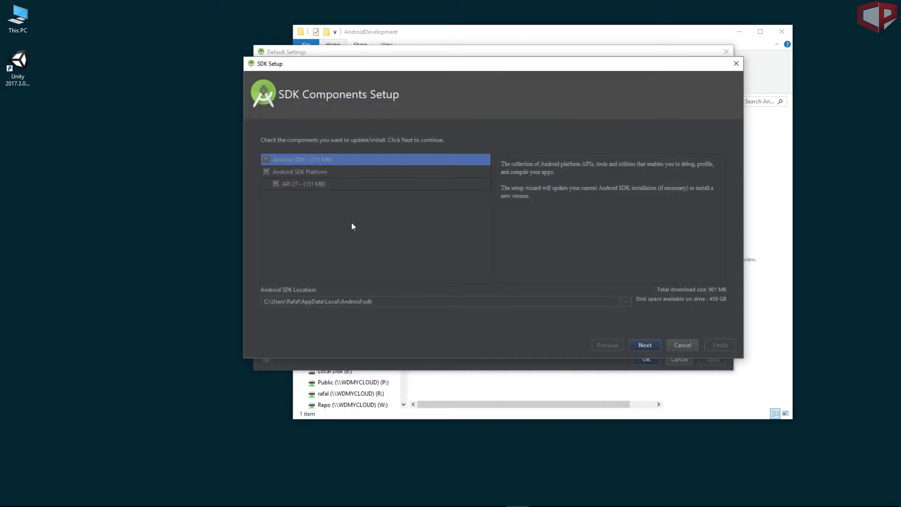
left_click(395, 306)
key("ctrl+a")
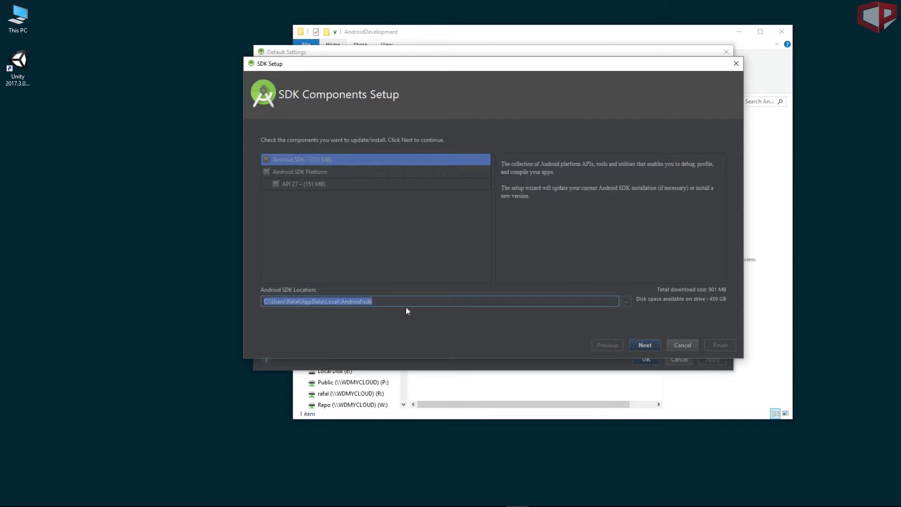
left_click(528, 305)
left_click(626, 301)
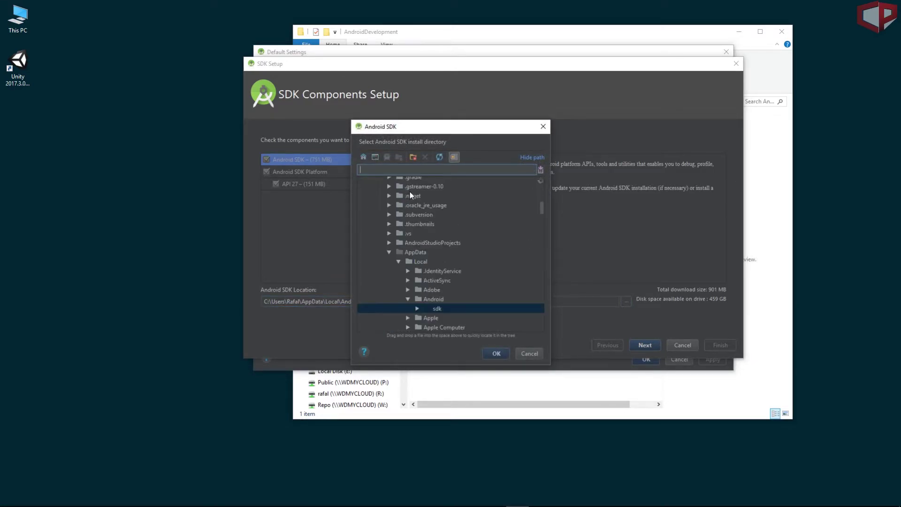
scroll(480, 267, "up", 10)
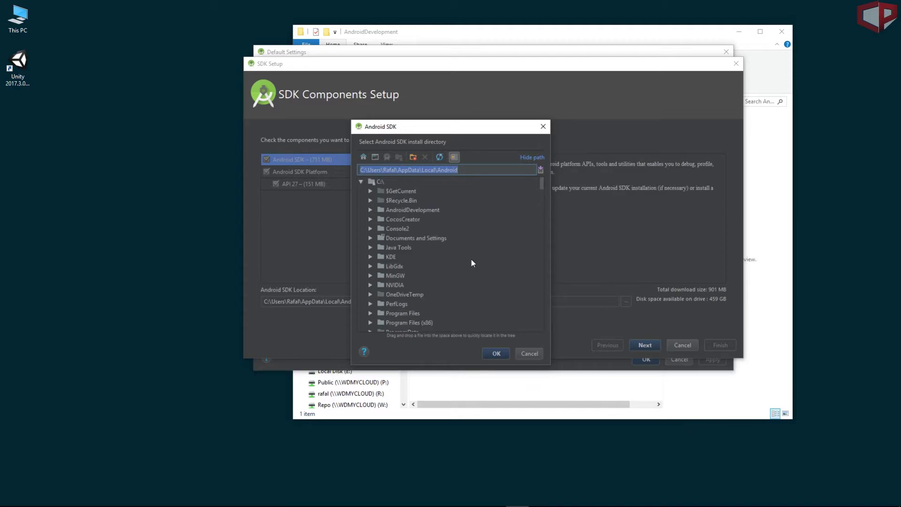
left_click(396, 210)
double_click(396, 210)
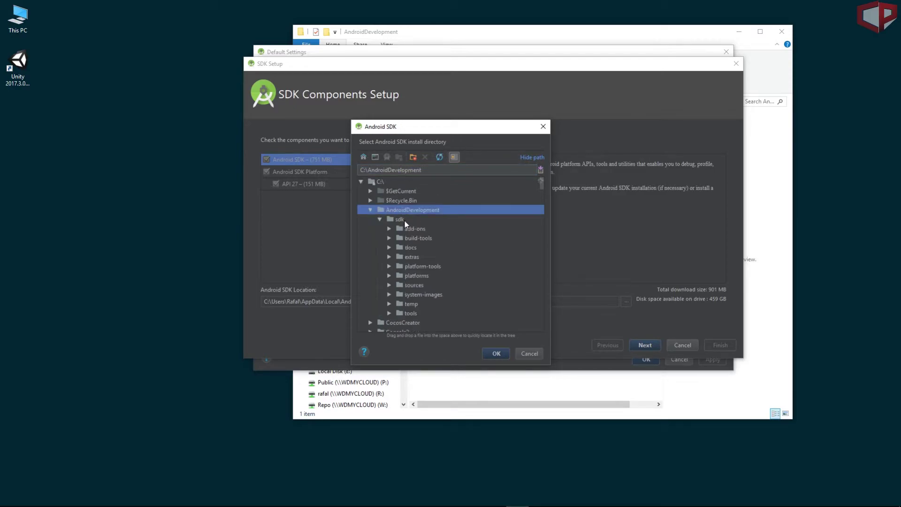
double_click(398, 220)
left_click(496, 352)
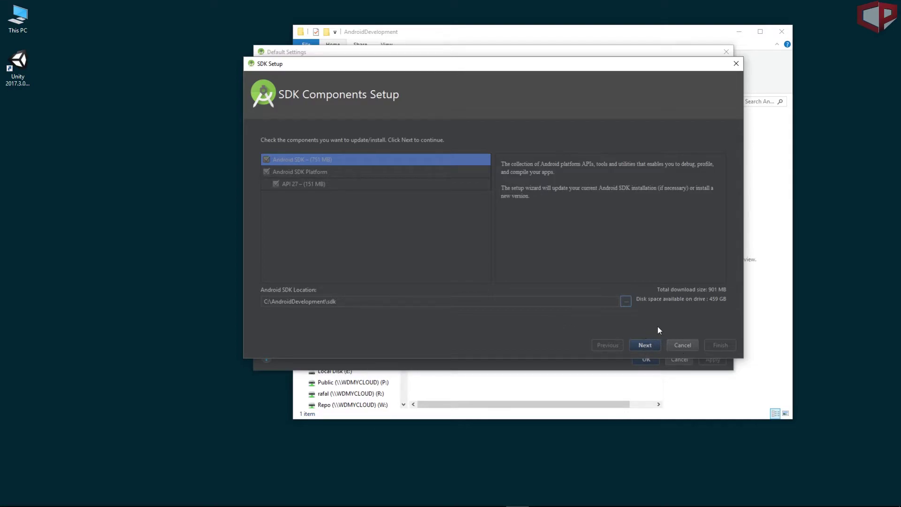
Step: Install the Android SDK and API 27 components, confirm the SDK settings and close Android Studio
left_click(644, 345)
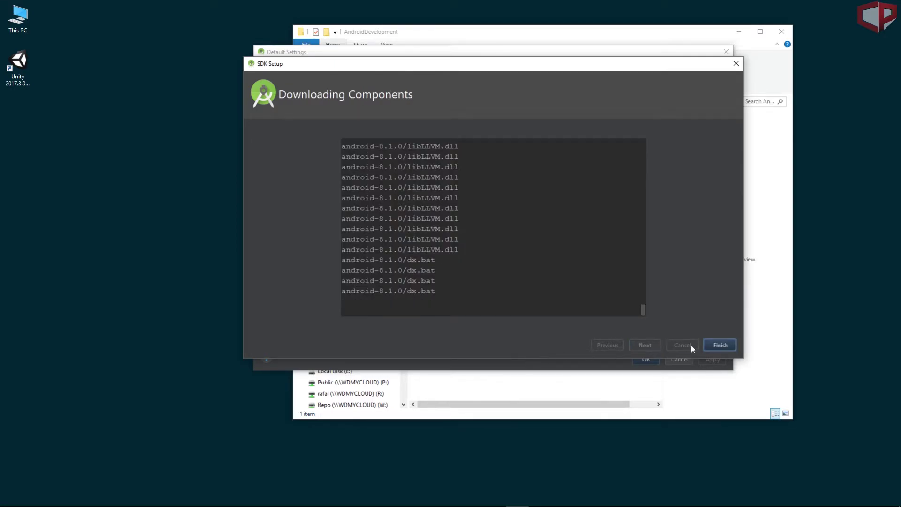
left_click(723, 346)
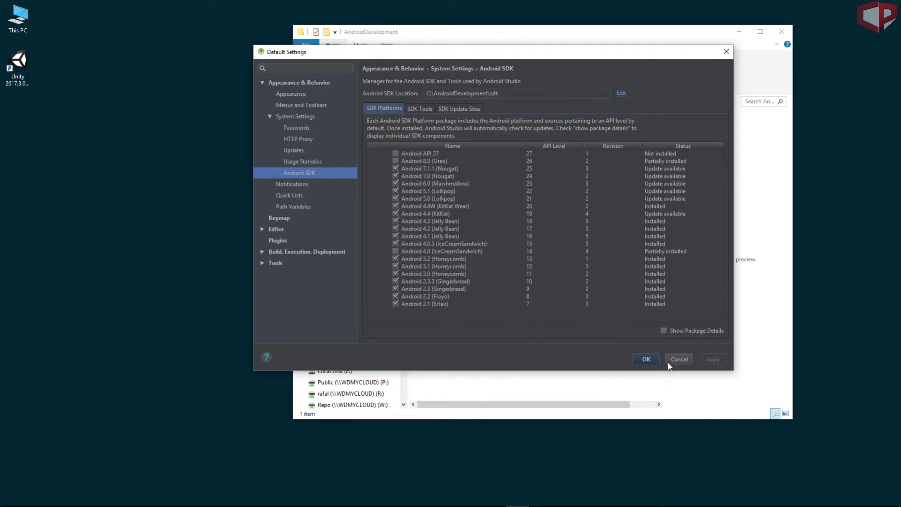
left_click(639, 359)
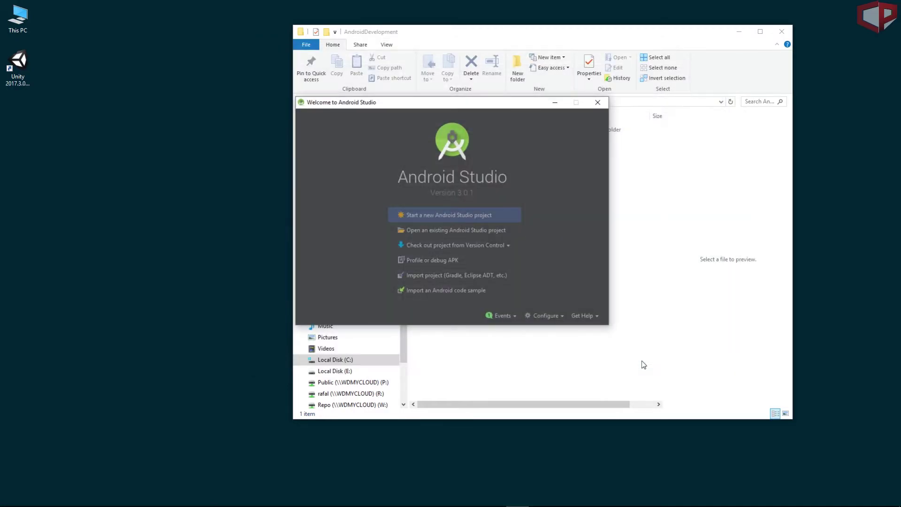
left_click(597, 106)
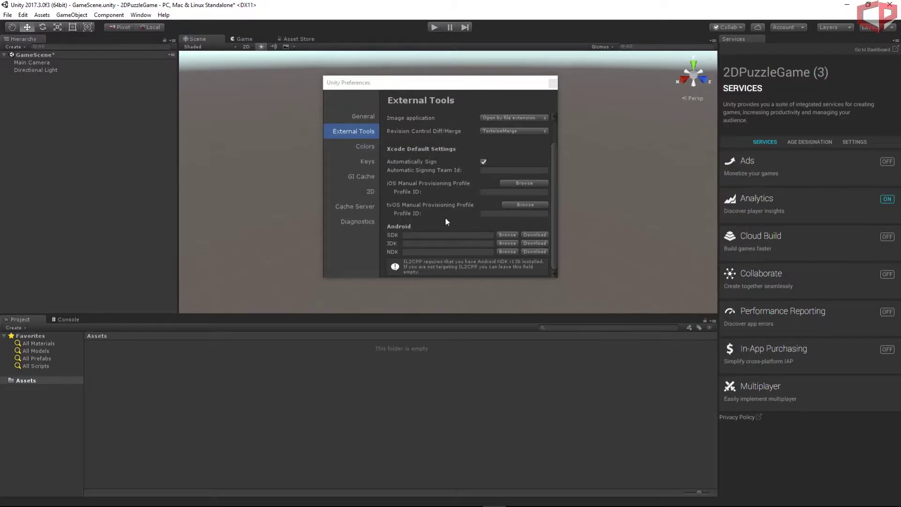
Step: In Unity's External Tools preferences, set the Android SDK path to C:/AndroidDevelopment/sdk
left_click(407, 235)
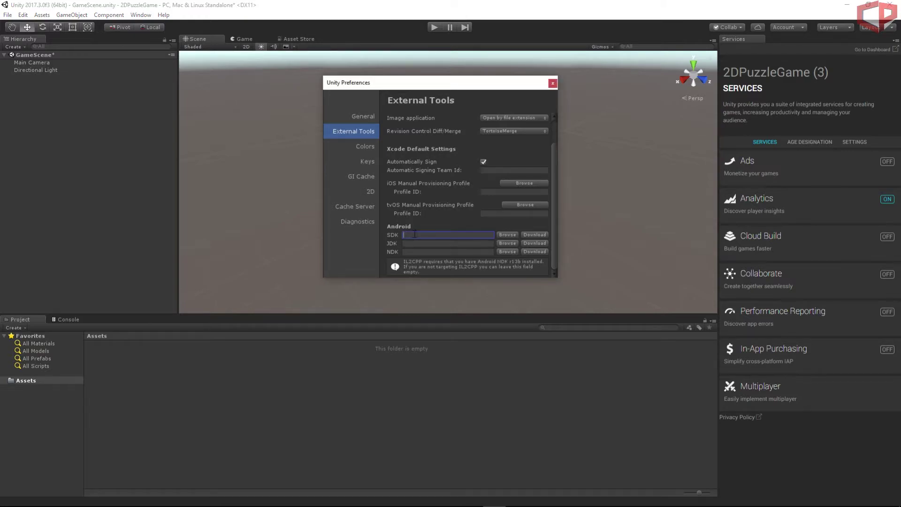
left_click(510, 235)
double_click(302, 120)
left_click(301, 121)
double_click(300, 122)
left_click(556, 294)
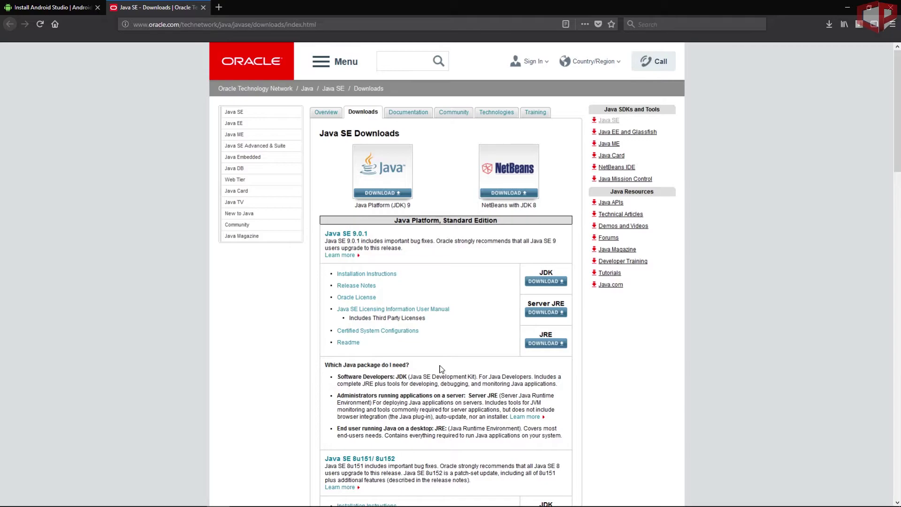
Step: From Oracle's Java SE downloads page, accept the JDK 8u151 license, download jdk-8u151-windows-x64.exe and open the installer
scroll(684, 384, "down", 3)
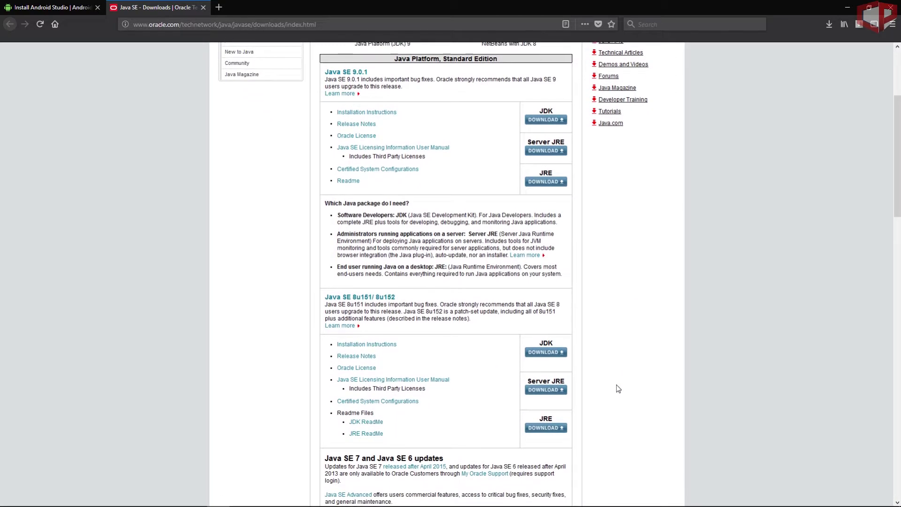
scroll(615, 385, "down", 2)
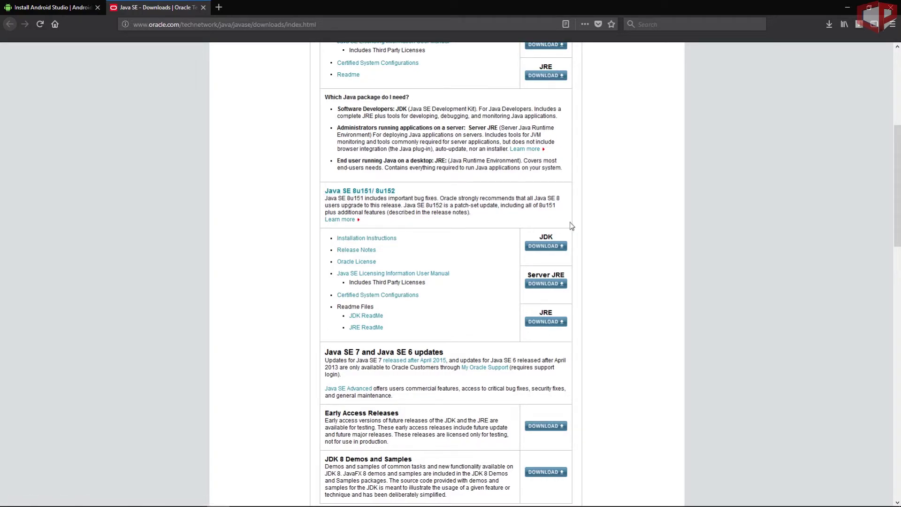
left_click(542, 247)
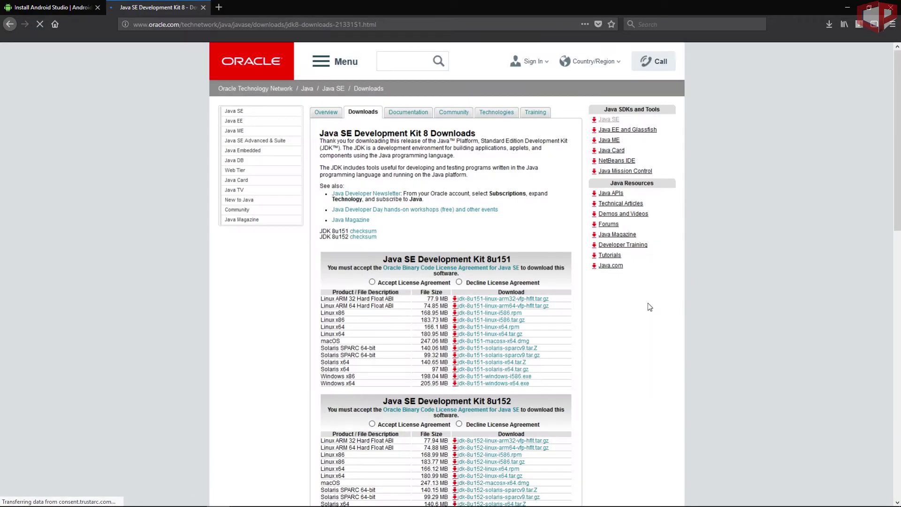
scroll(389, 206, "down", 3)
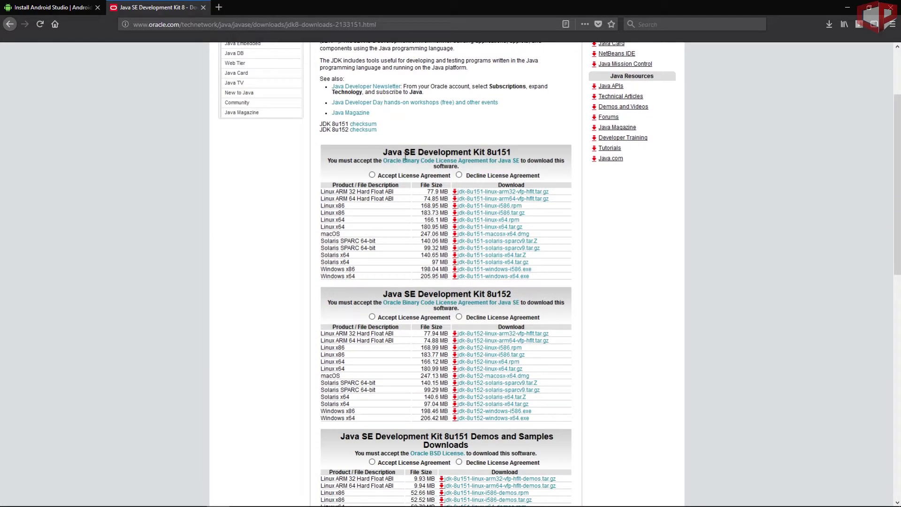
left_click(372, 175)
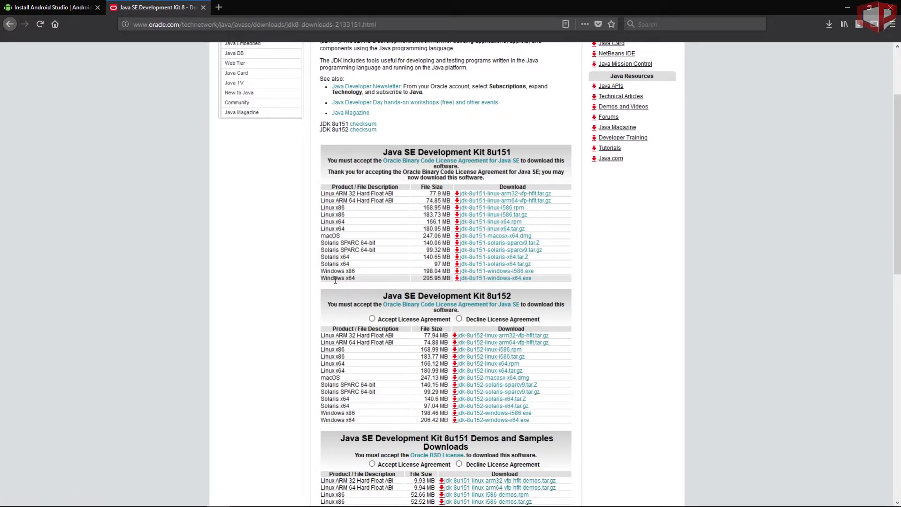
left_click(483, 279)
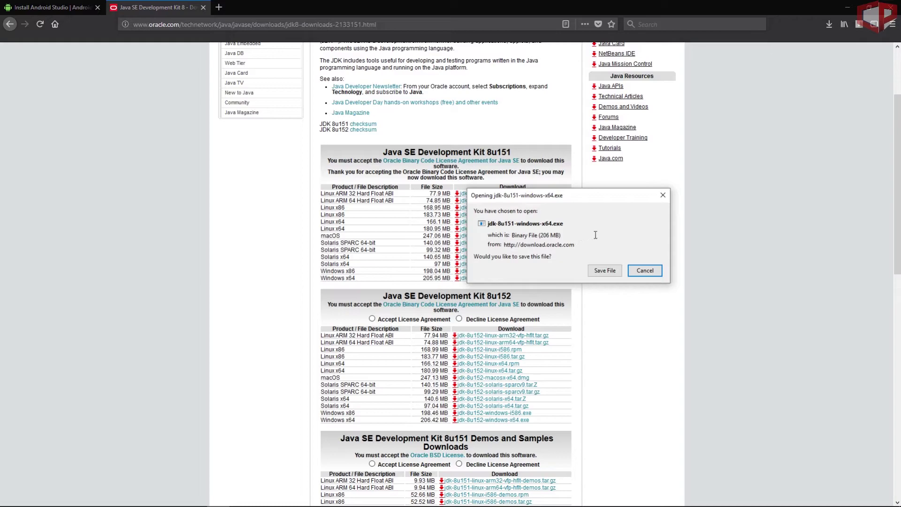
left_click(605, 271)
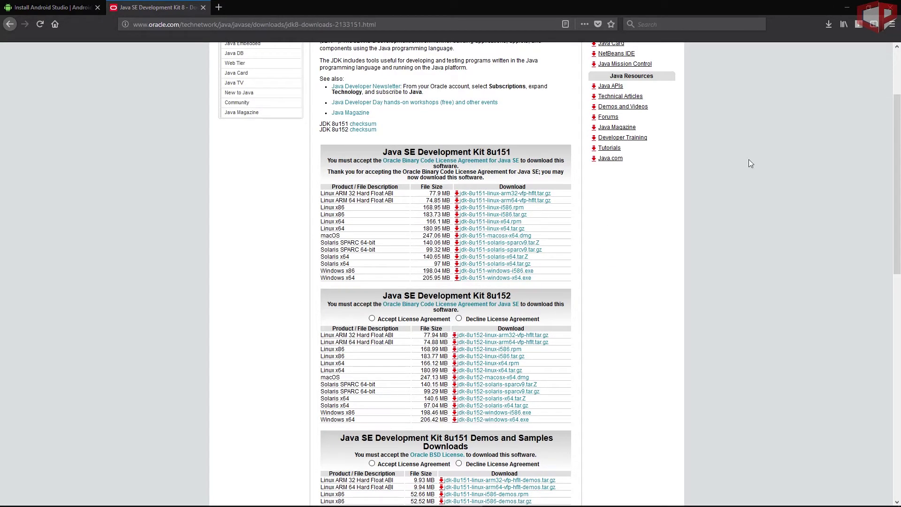
left_click(829, 24)
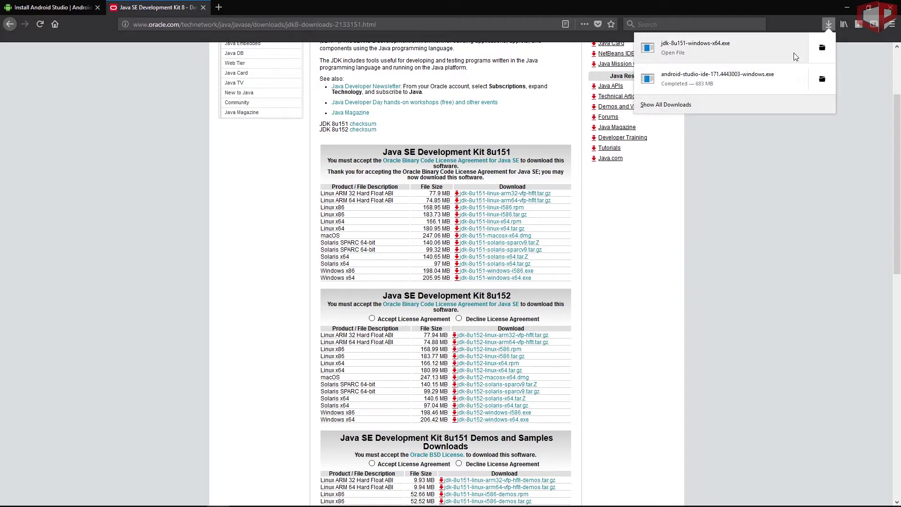
left_click(716, 46)
Step: Install Java SE Development Kit 8 Update 151 with the default features and folders, and close the finished setup
left_click(844, 8)
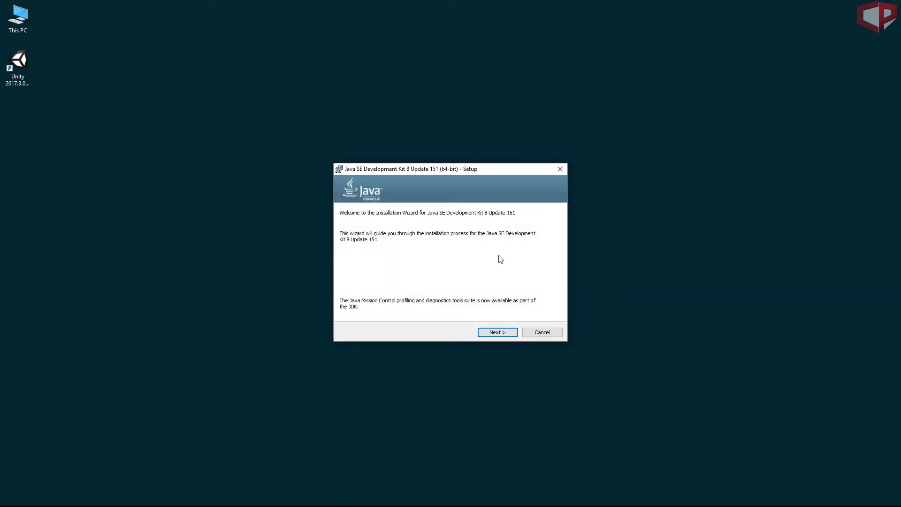
left_click(497, 332)
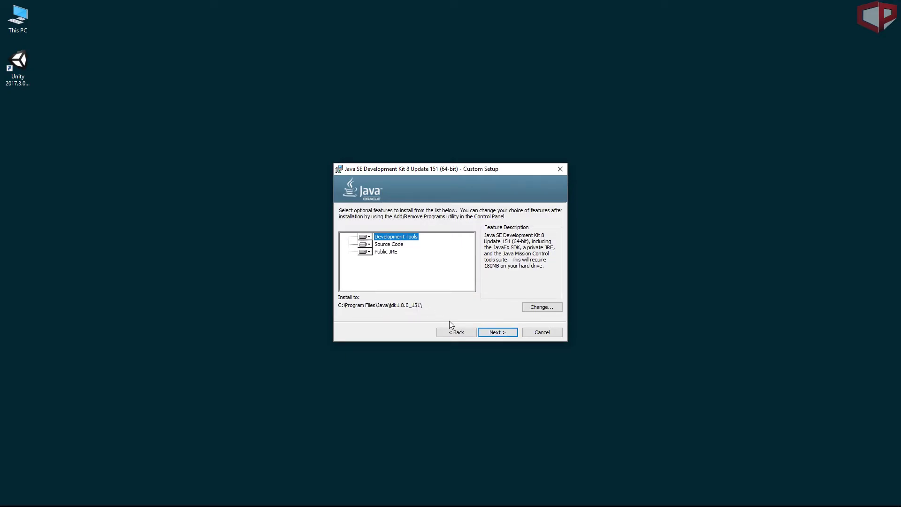
left_click(515, 330)
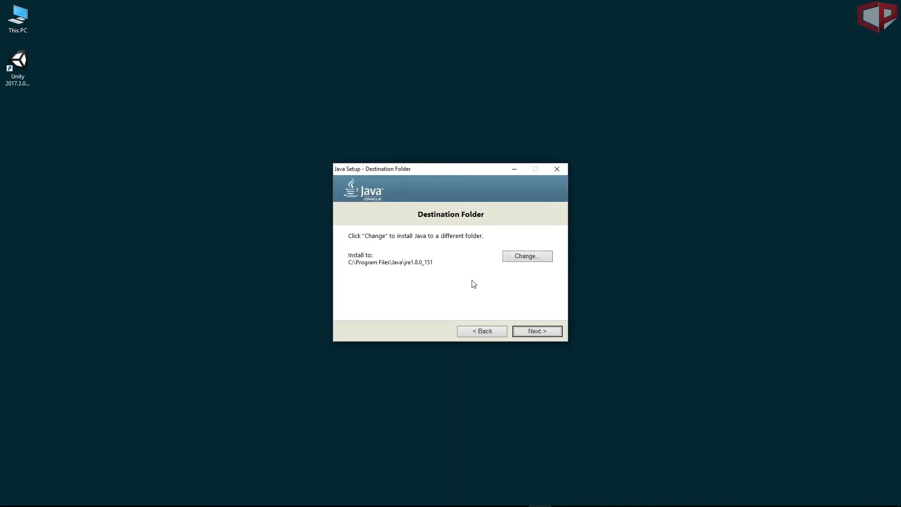
left_click(539, 331)
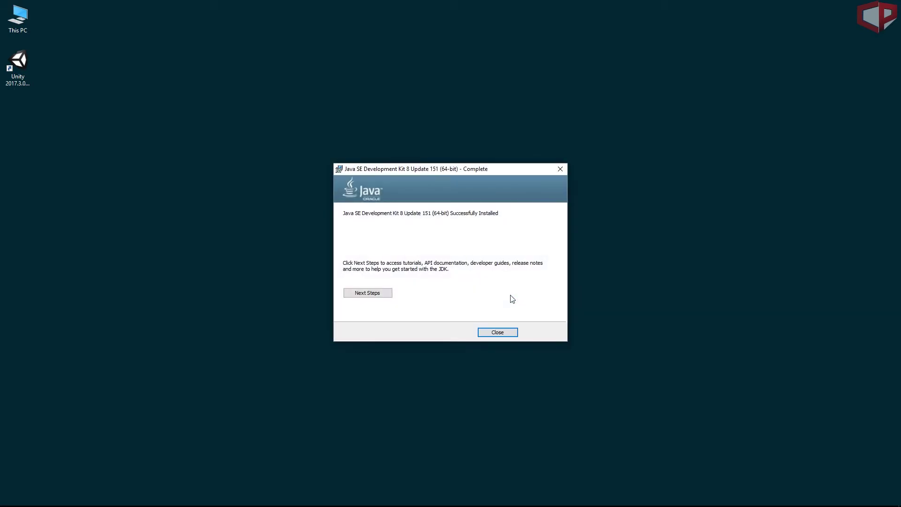
left_click(493, 332)
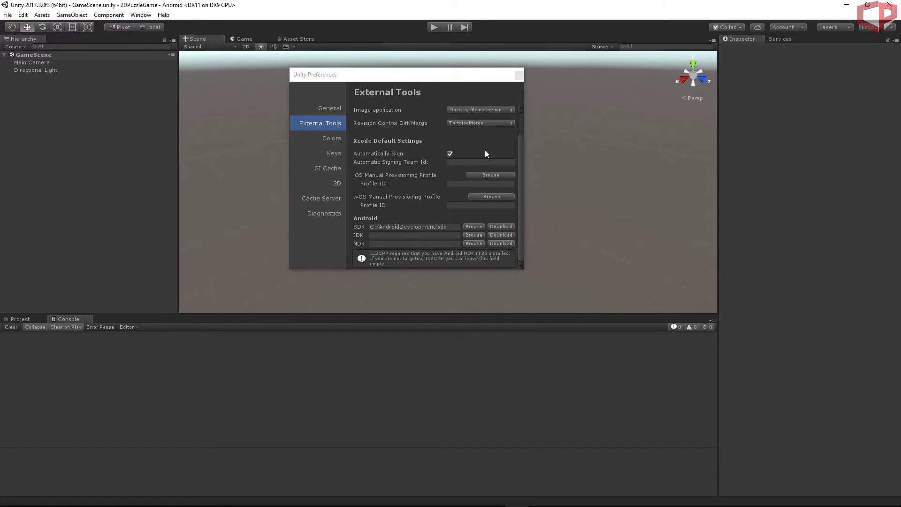
Step: Set the Android JDK path to the C:/Program Files/Java/jdk1.8.0_151 folder
left_click(471, 235)
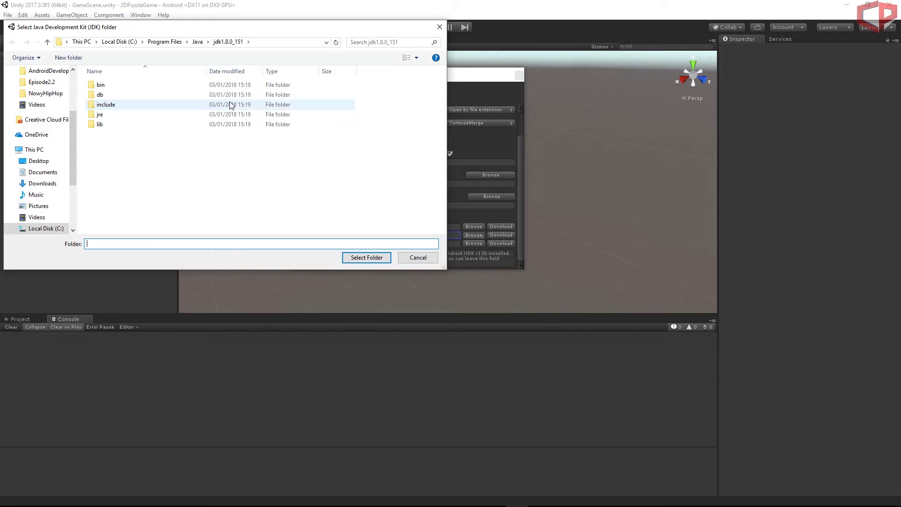
left_click(196, 45)
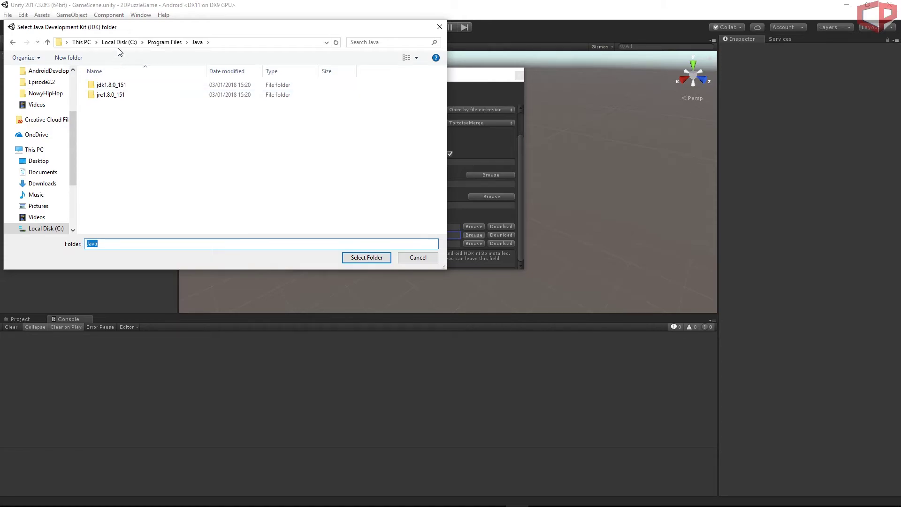
double_click(112, 86)
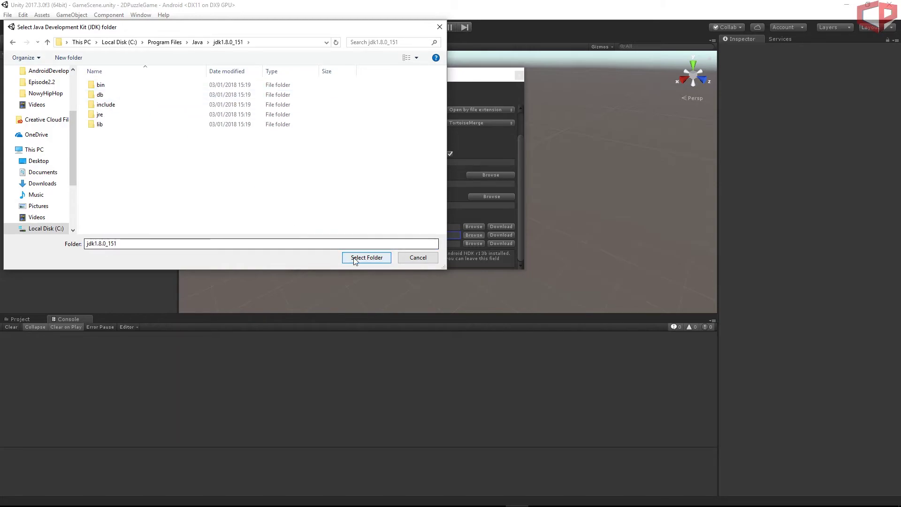
left_click(366, 257)
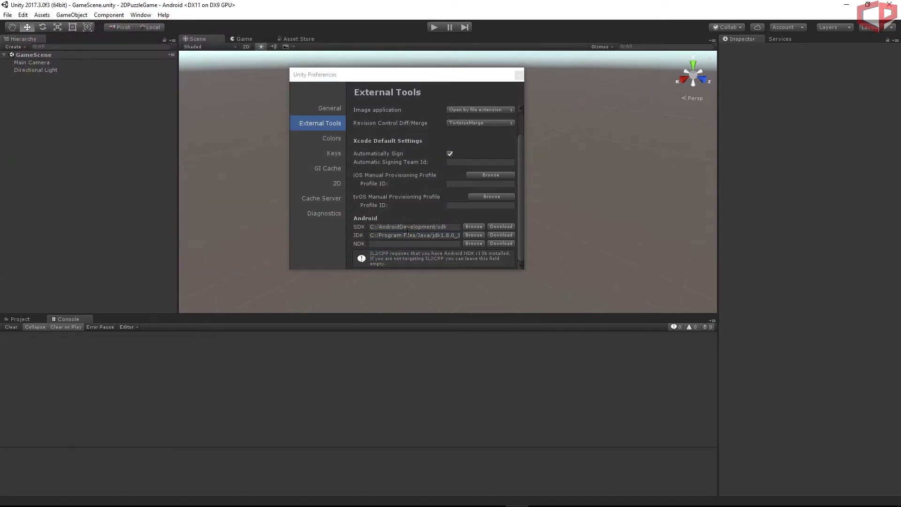
Step: Download android-ndk-r13b-windows-x86_64.zip through the Android NDK download link and show the saved file in its folder
left_click(498, 243)
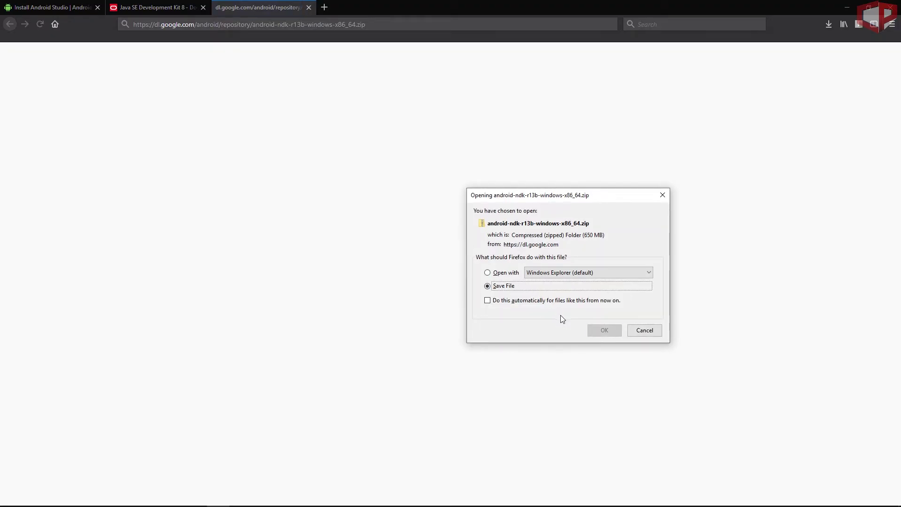
left_click_drag(553, 202, 430, 129)
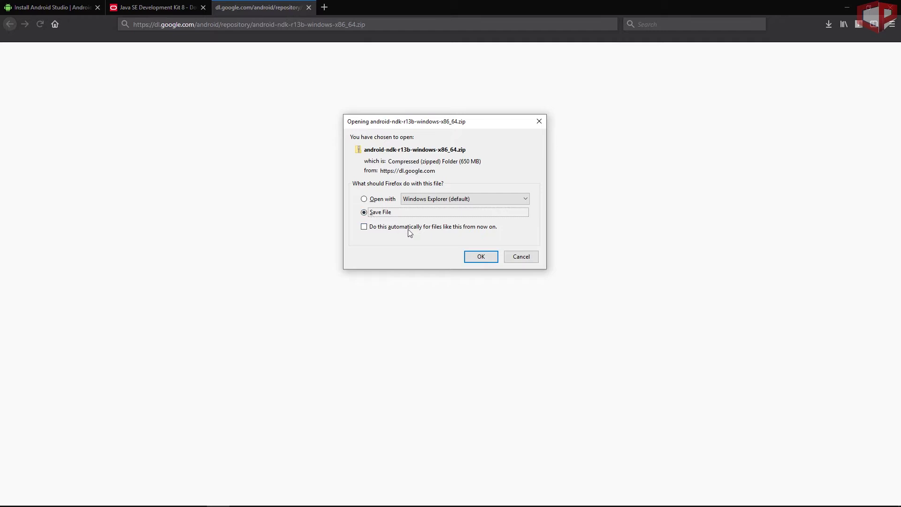
left_click(476, 258)
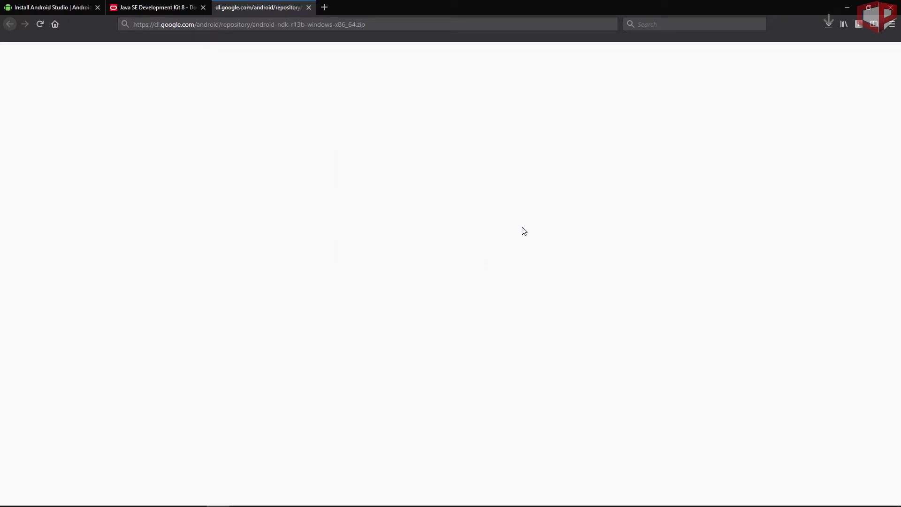
left_click(829, 27)
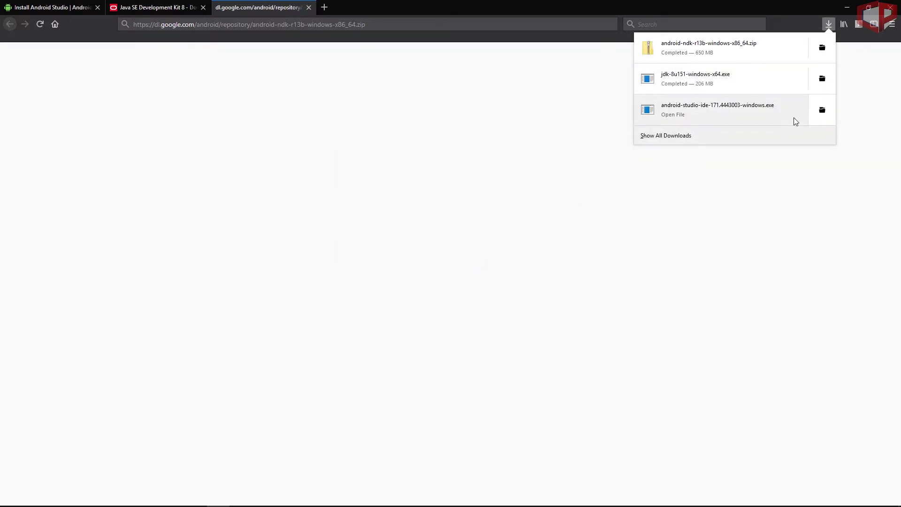
left_click(819, 48)
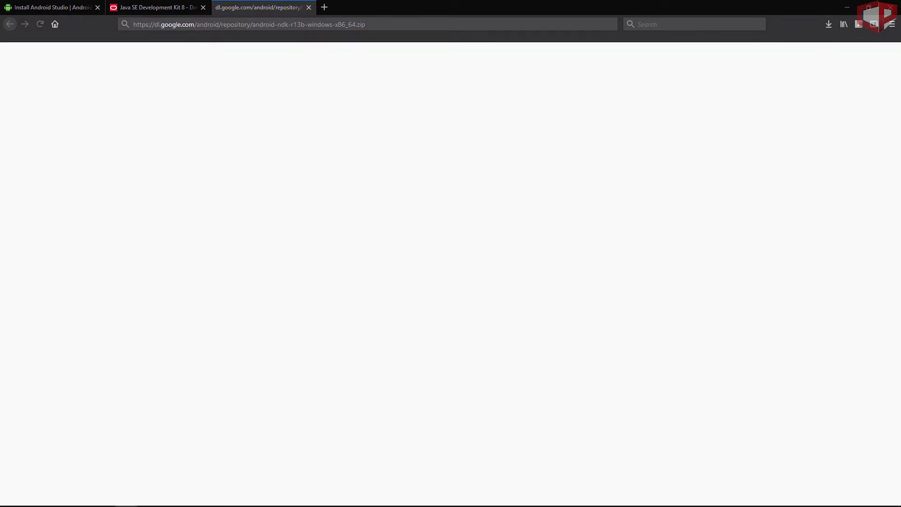
left_click_drag(477, 83, 419, 75)
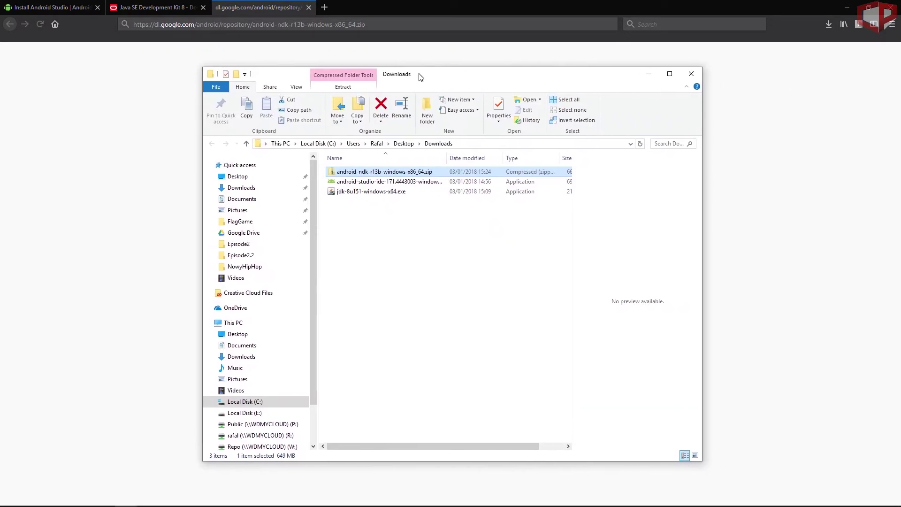
Step: Extract android-ndk-r13b-windows-x86_64.zip to C:\AndroidDevelopment, with the extracted files shown when complete
right_click(378, 171)
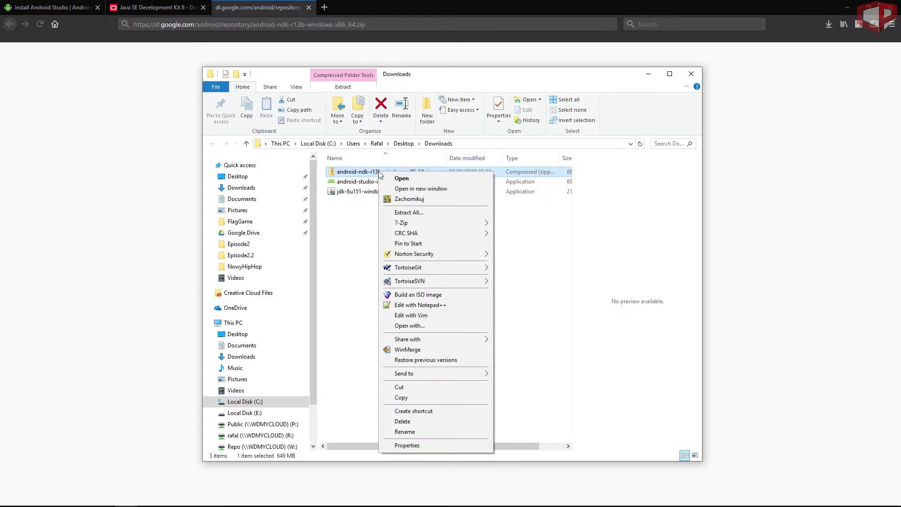
left_click(417, 214)
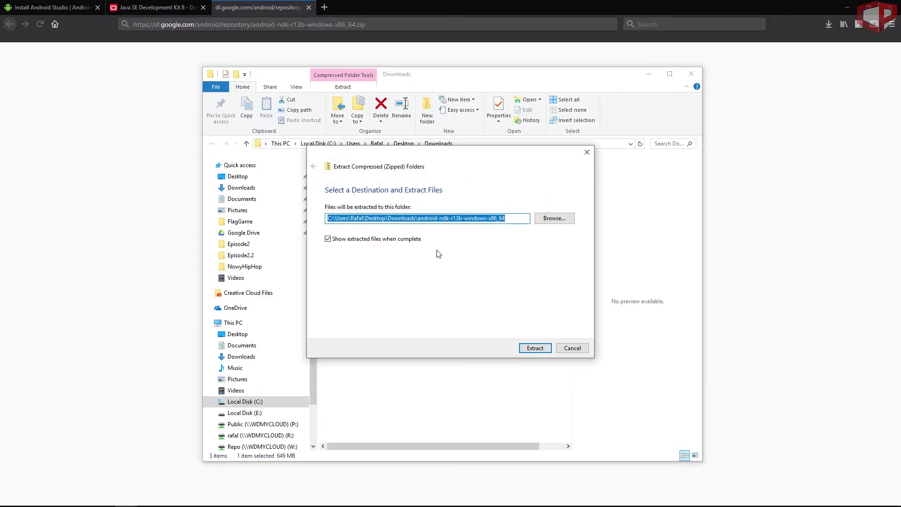
left_click(547, 220)
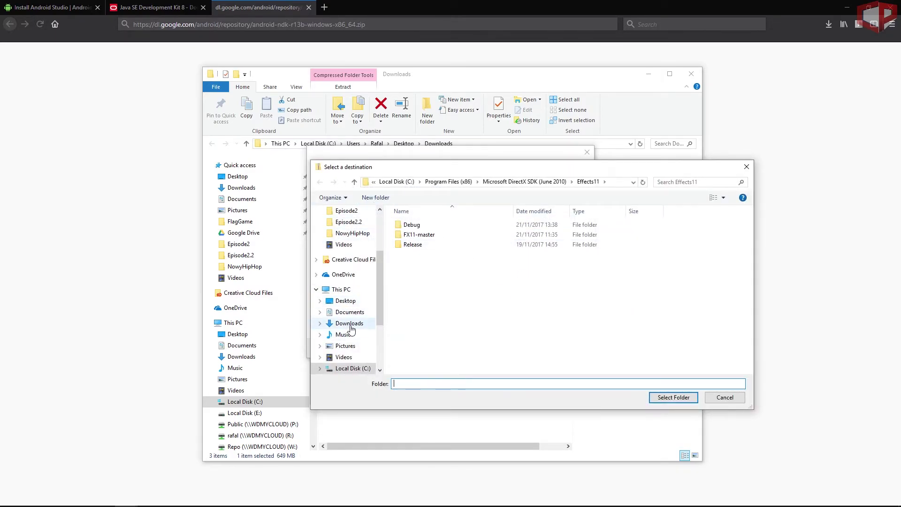
scroll(352, 329, "down", 2)
left_click(352, 346)
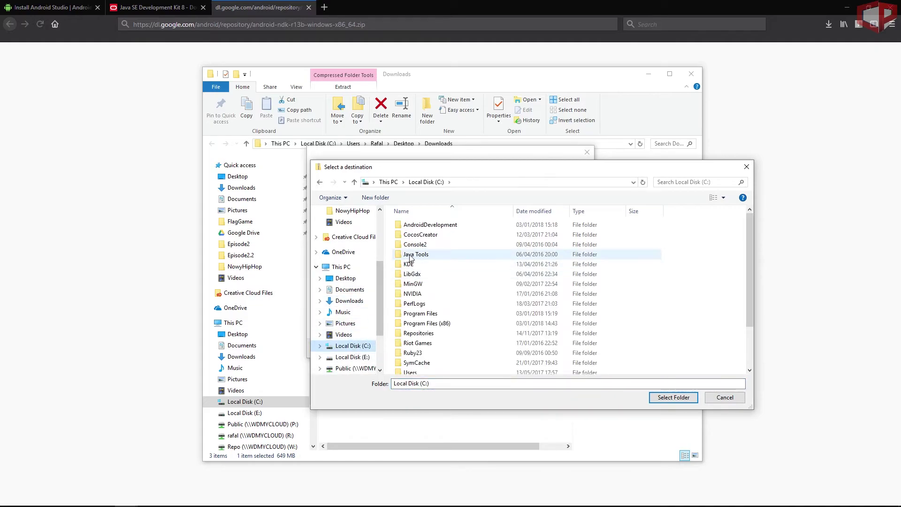
double_click(430, 225)
left_click(662, 398)
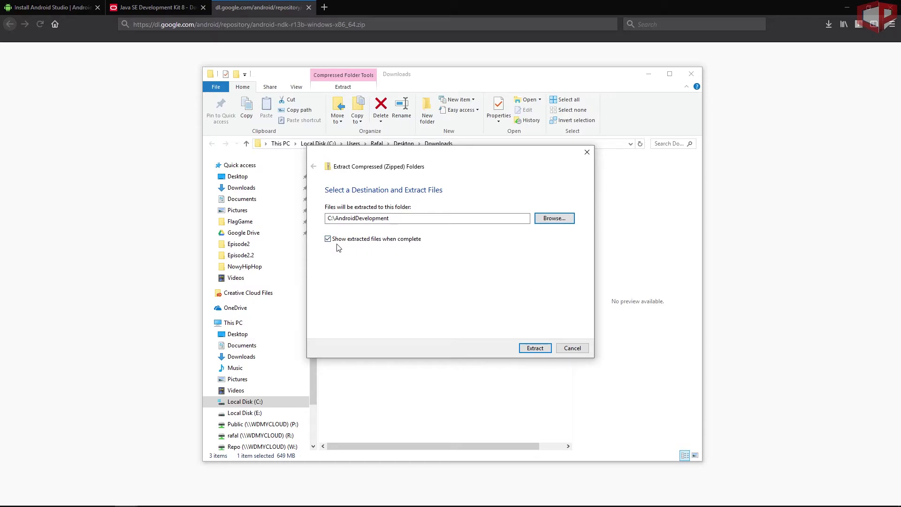
left_click(535, 349)
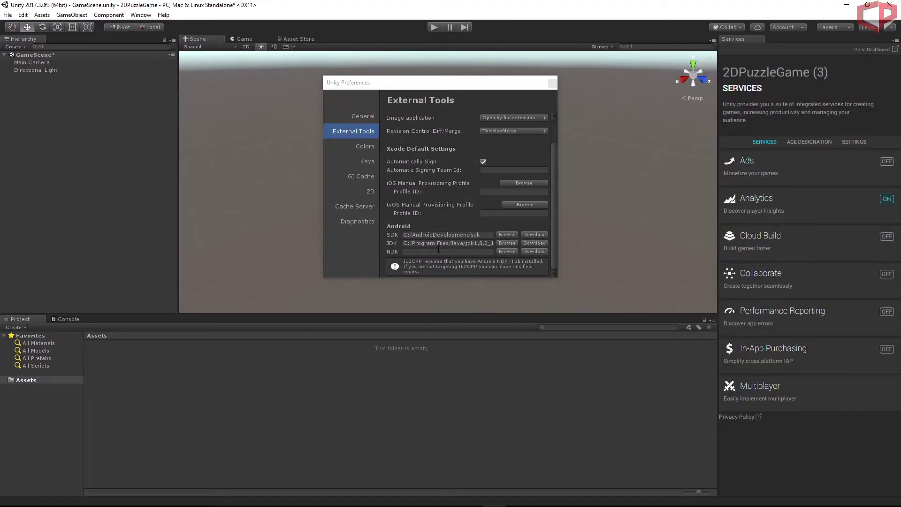
Step: In Unity's External Tools preferences, set the Android NDK path to C:/AndroidDevelopment/android-ndk-r13b-windows-x86_64/android-ndk-r13b and close the preferences
left_click(387, 251)
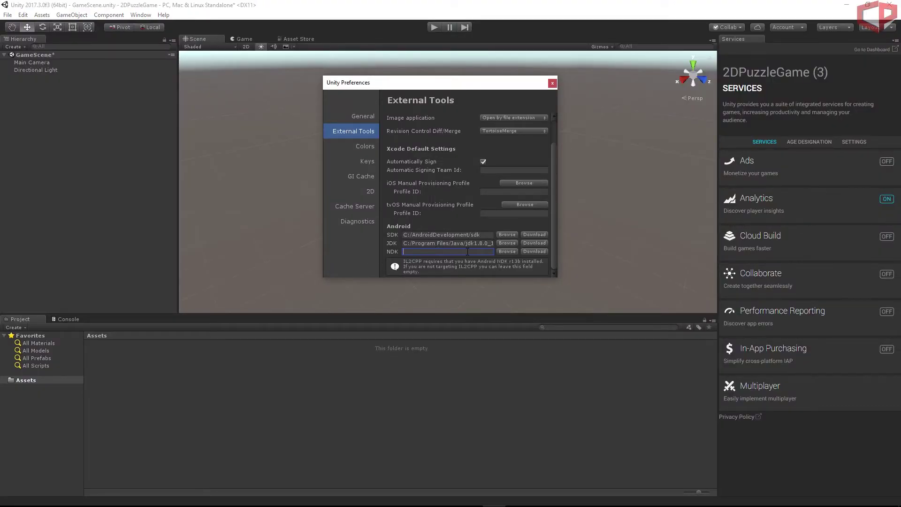
left_click(508, 252)
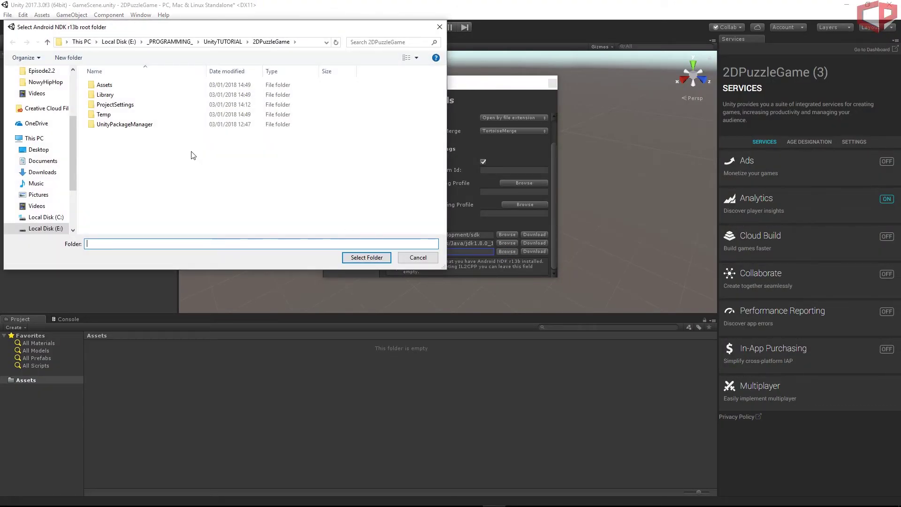
left_click(45, 217)
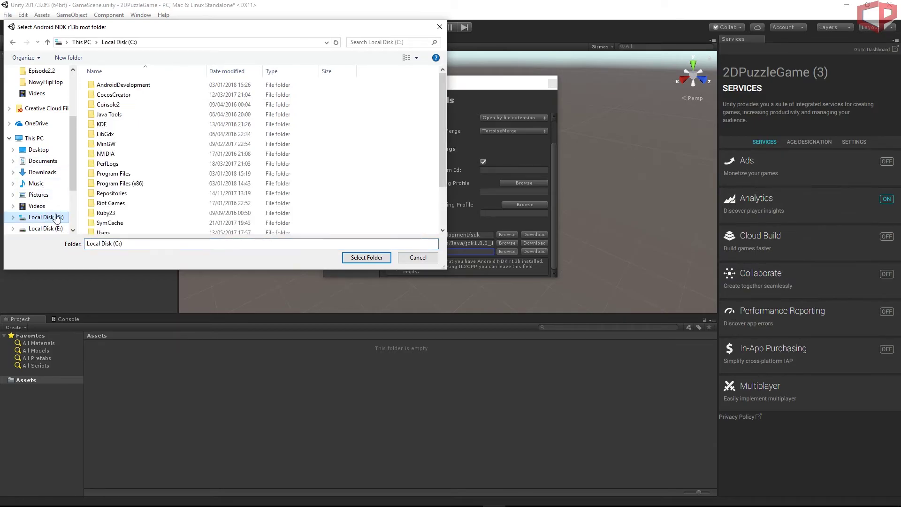
left_click(139, 85)
double_click(139, 86)
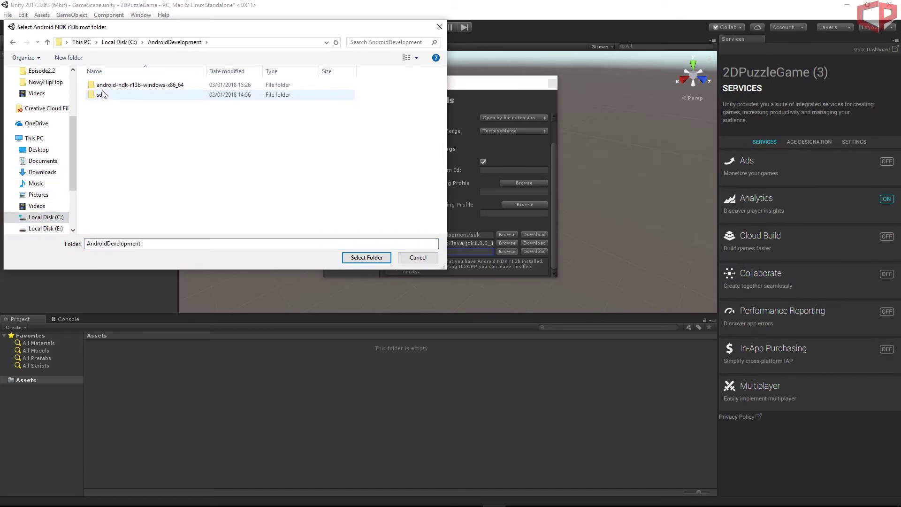
double_click(115, 87)
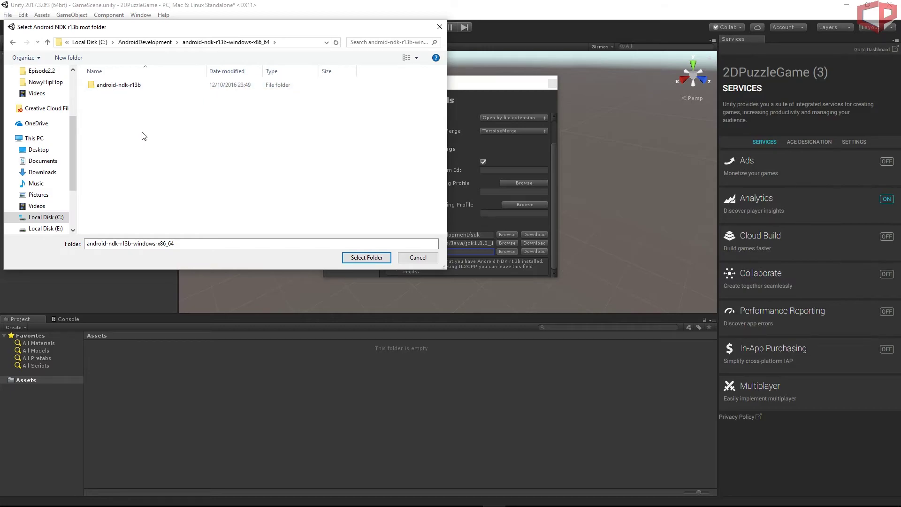
double_click(132, 87)
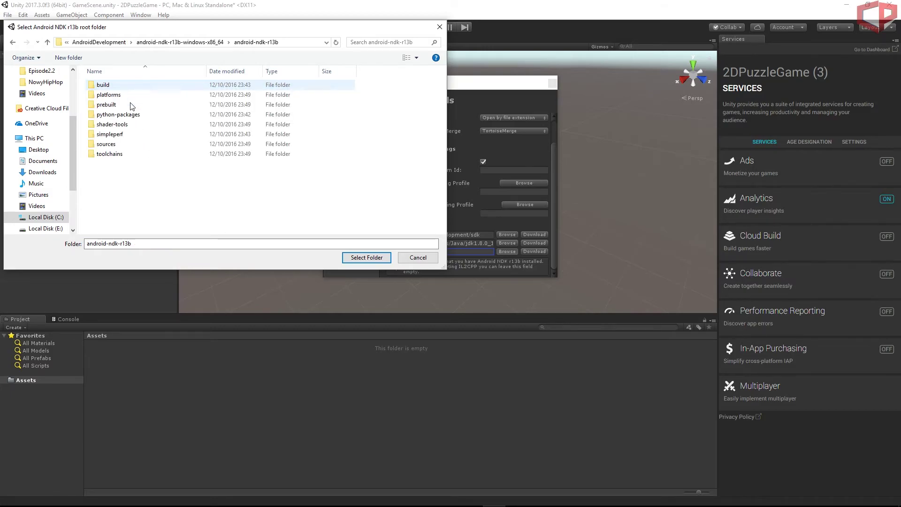
left_click(366, 258)
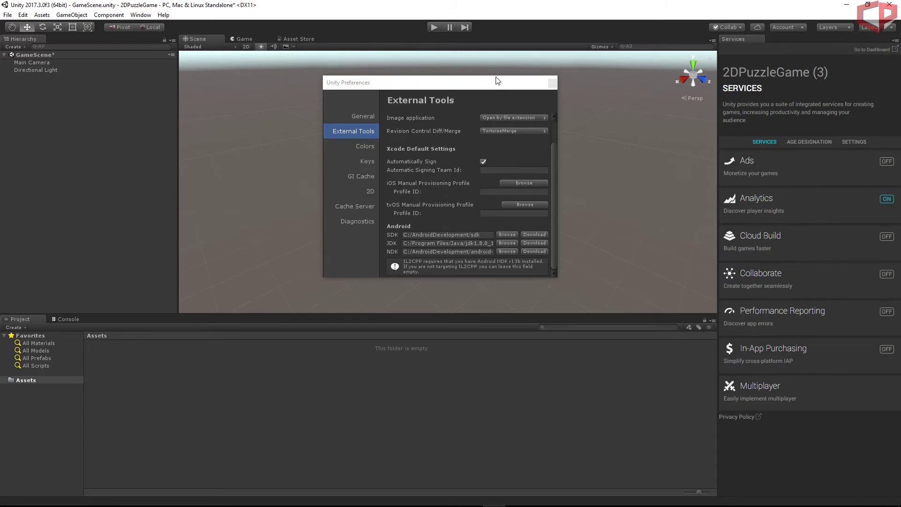
left_click(554, 84)
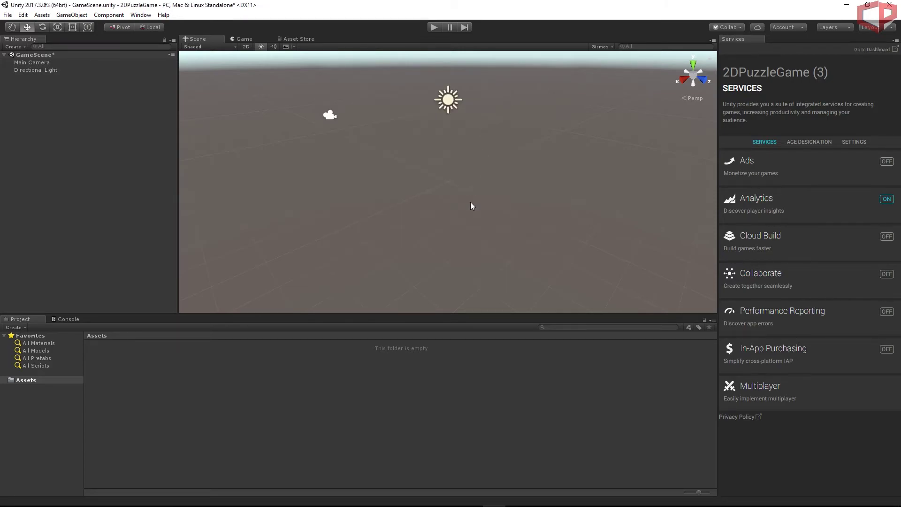
Step: Create a folder named Scenes inside the project's Assets folder
right_click(21, 380)
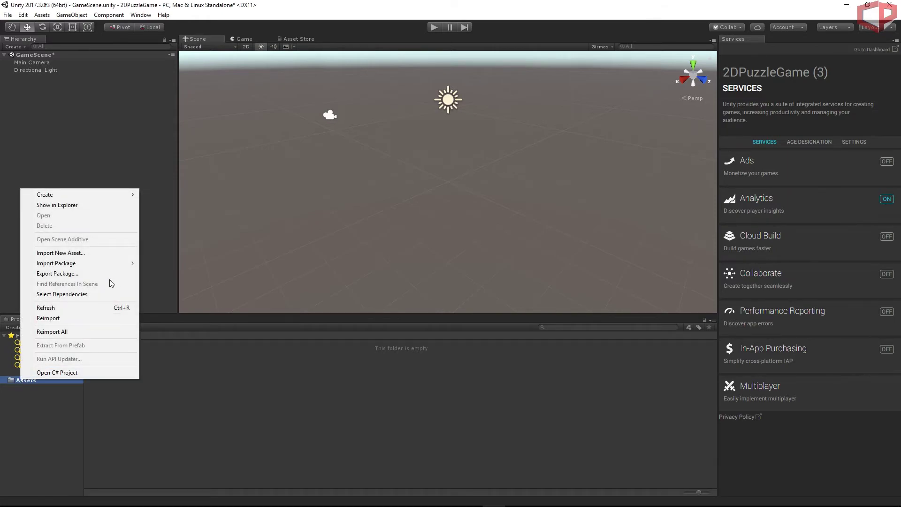
mouse_move(60, 191)
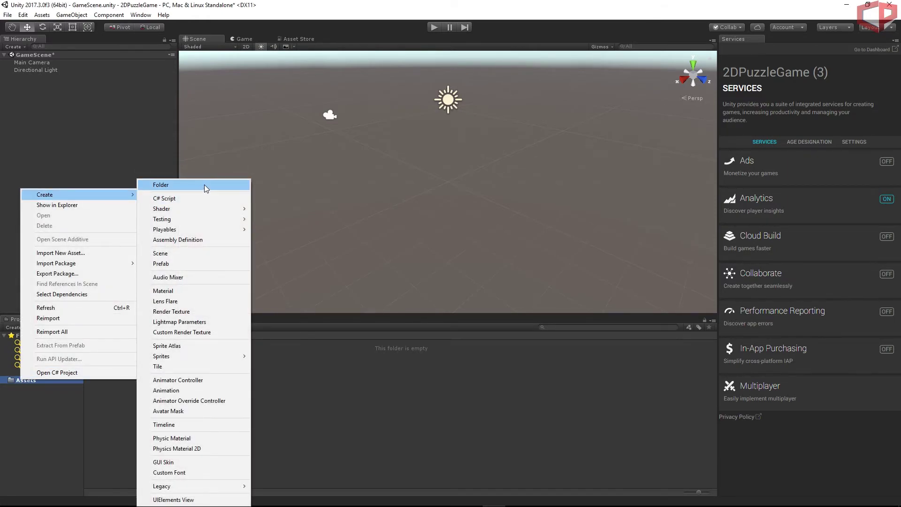
left_click(203, 184)
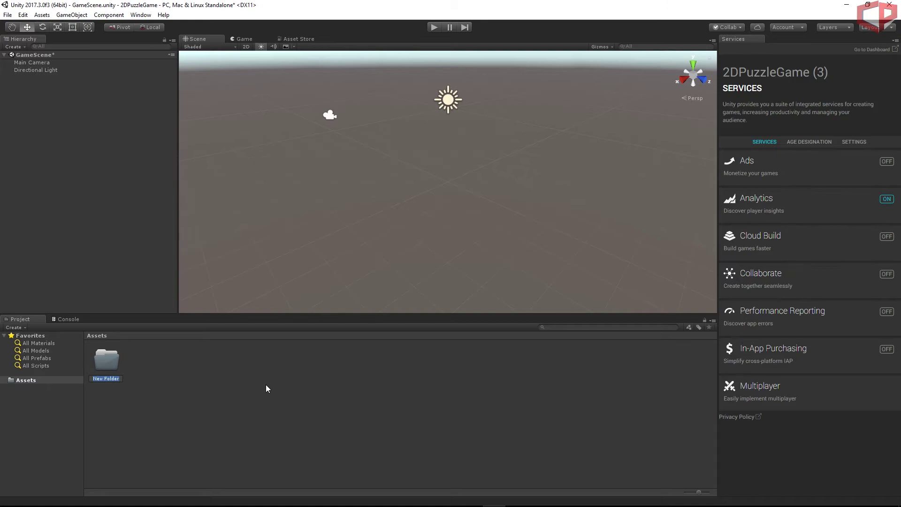
type("Scenes")
key("Return")
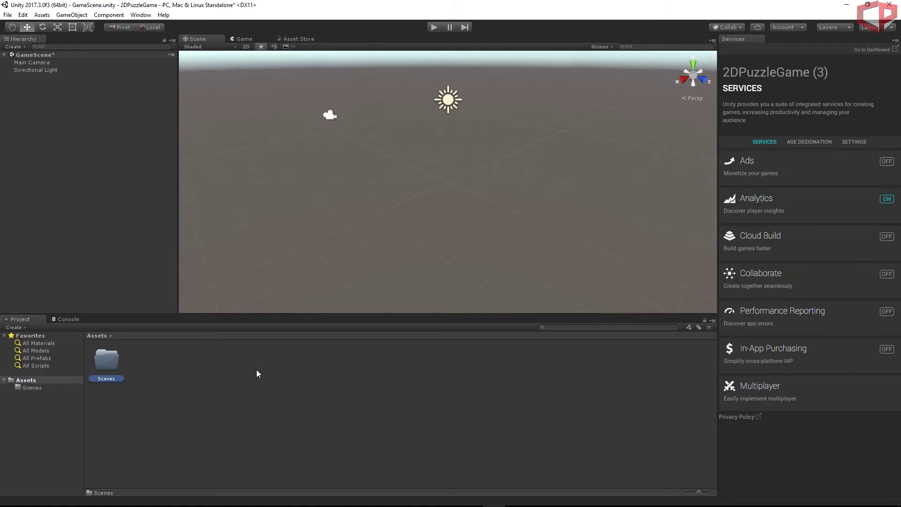
Step: Save the current scene as GameScene in the Assets/Scenes folder and open that folder in the project
left_click(8, 15)
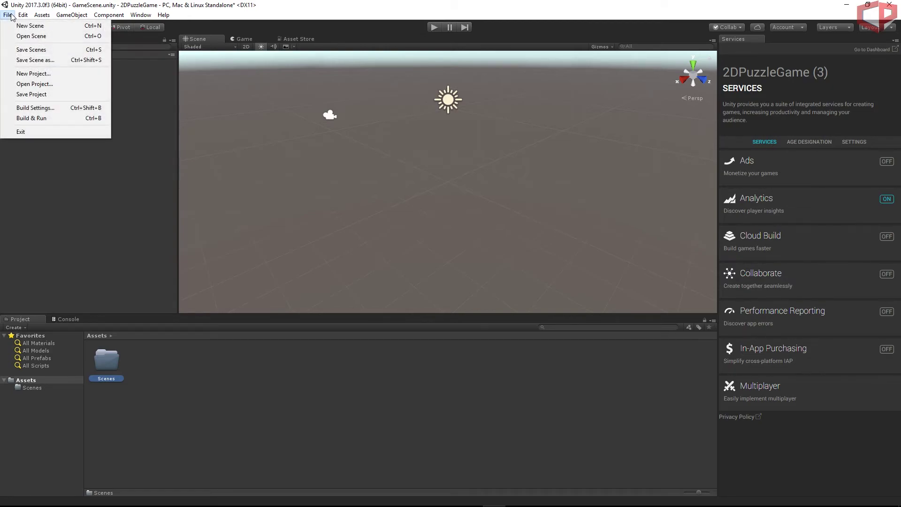
left_click(22, 60)
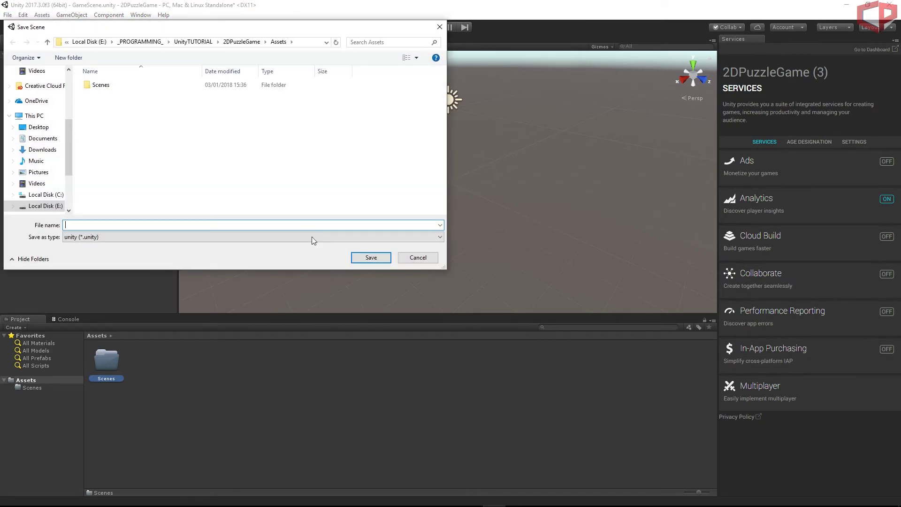
double_click(112, 87)
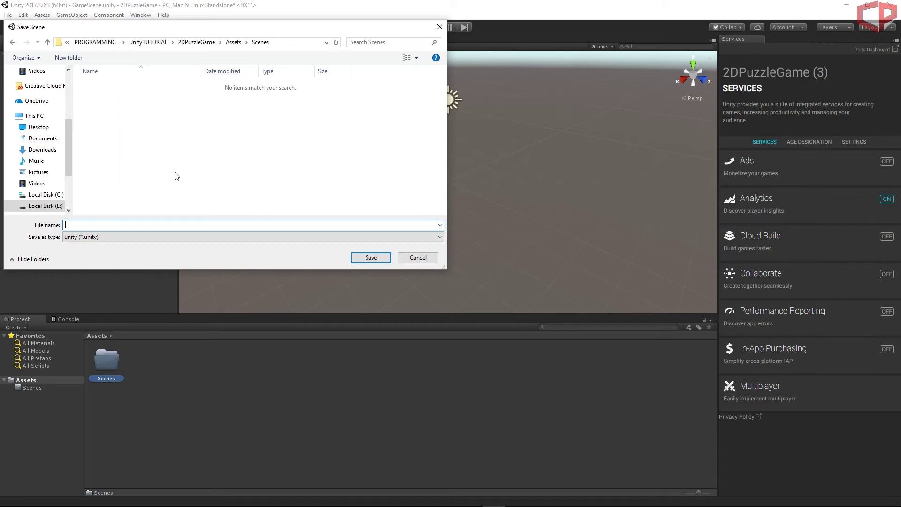
type("GameScene")
left_click(372, 258)
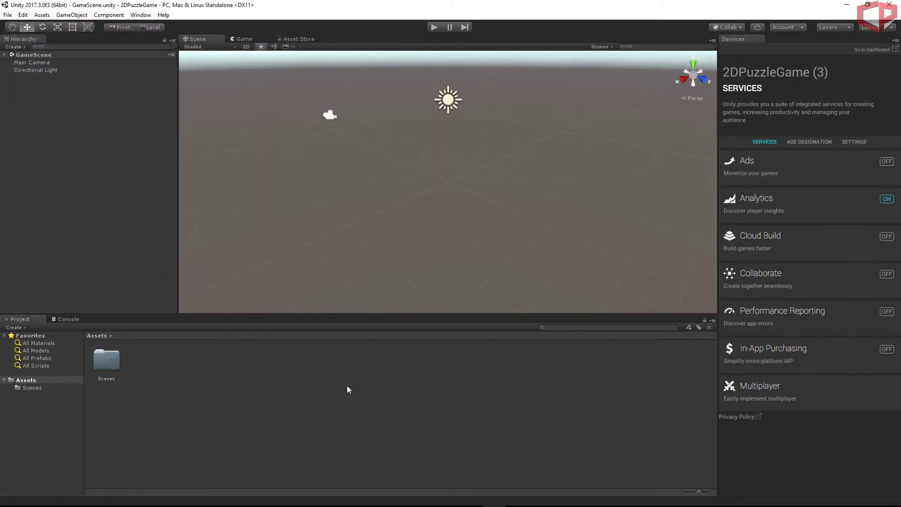
double_click(104, 370)
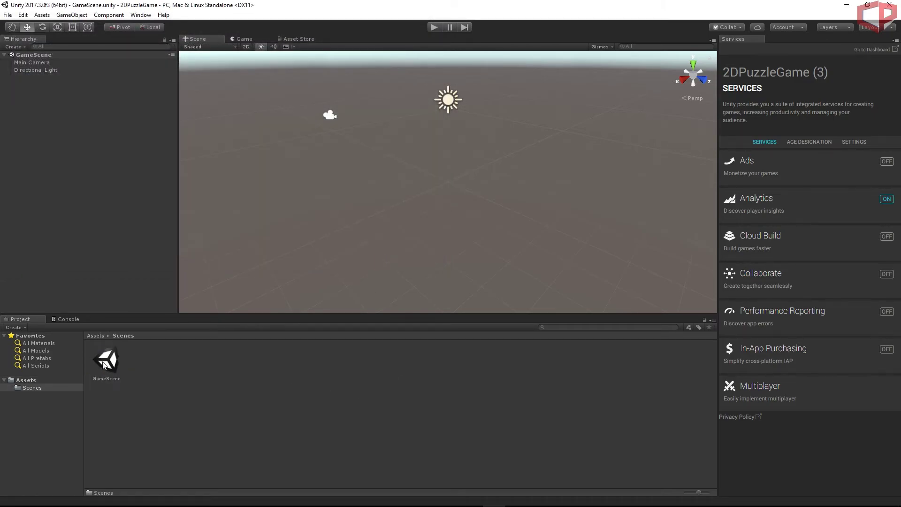
left_click(219, 380)
Step: Switch the project's build platform to Android and add the open GameScene to the scenes in the build
left_click(7, 15)
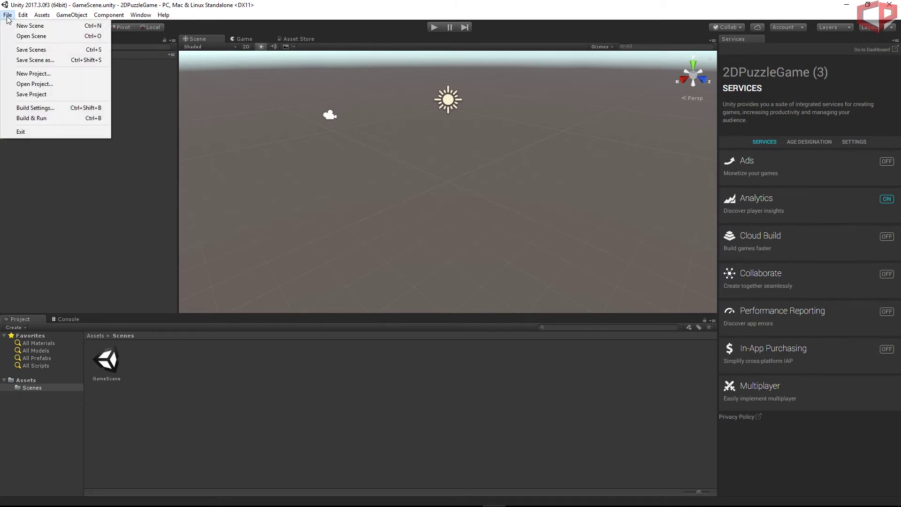
left_click(29, 107)
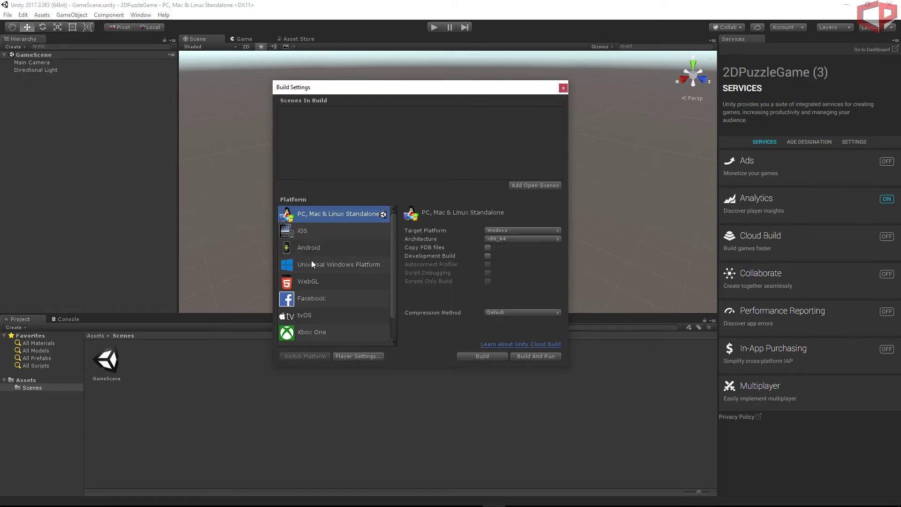
left_click(294, 249)
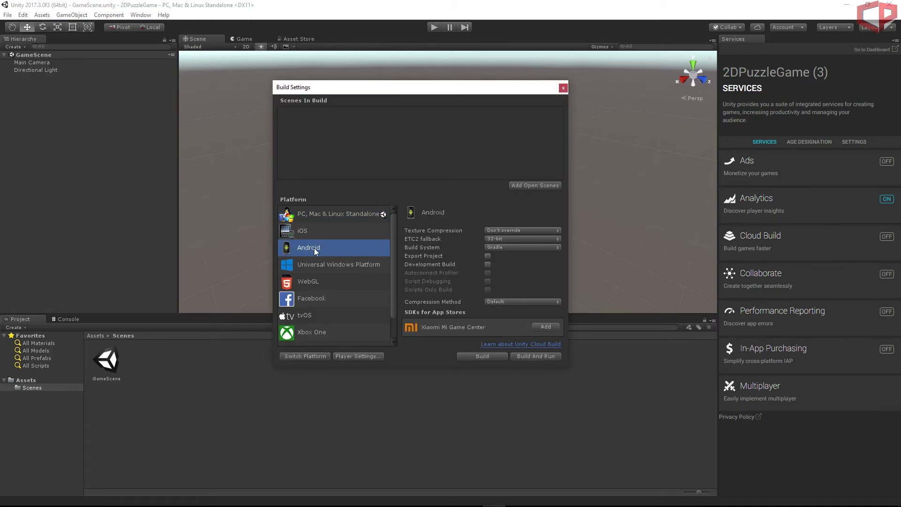
left_click(296, 357)
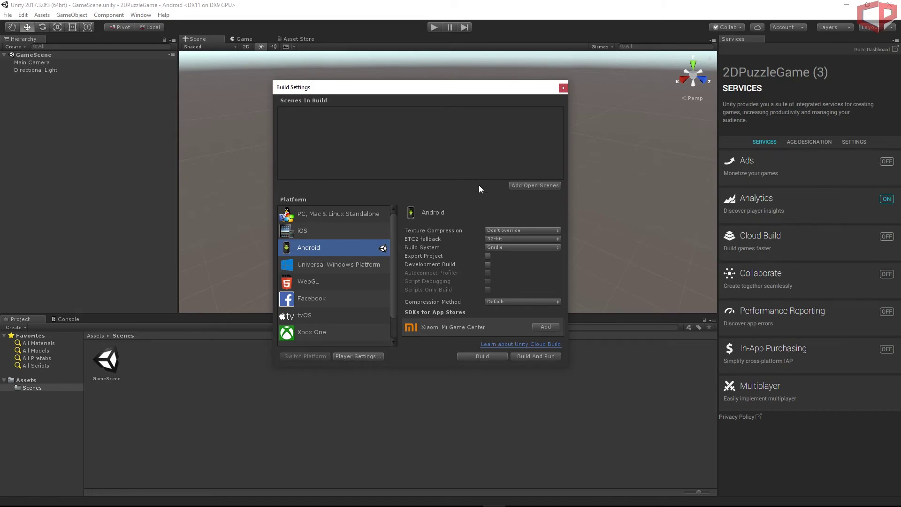
left_click(539, 185)
Step: Set the Android package name to com.test.testgame in the player settings
left_click(353, 356)
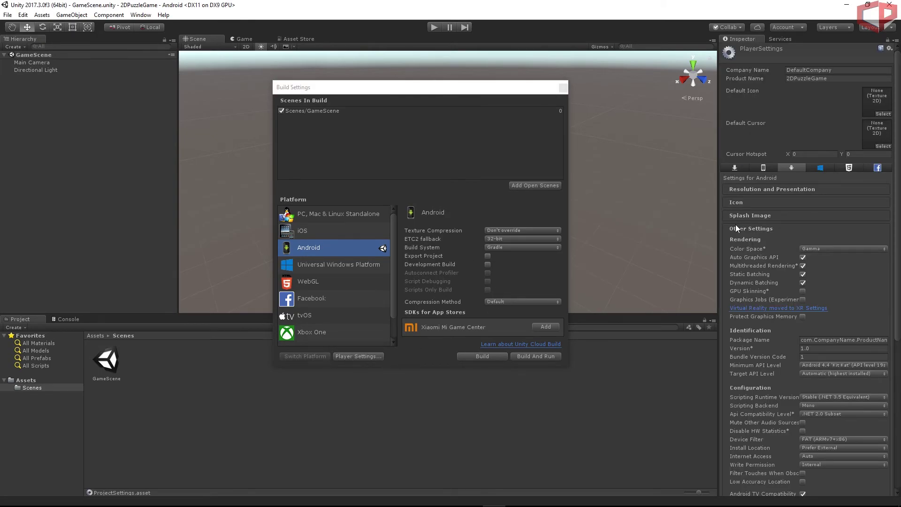
scroll(798, 282, "down", 3)
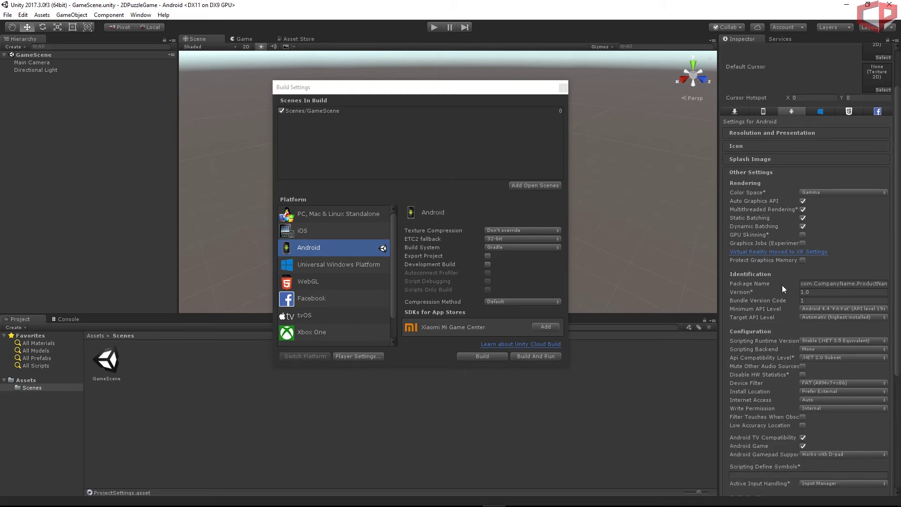
left_click(815, 283)
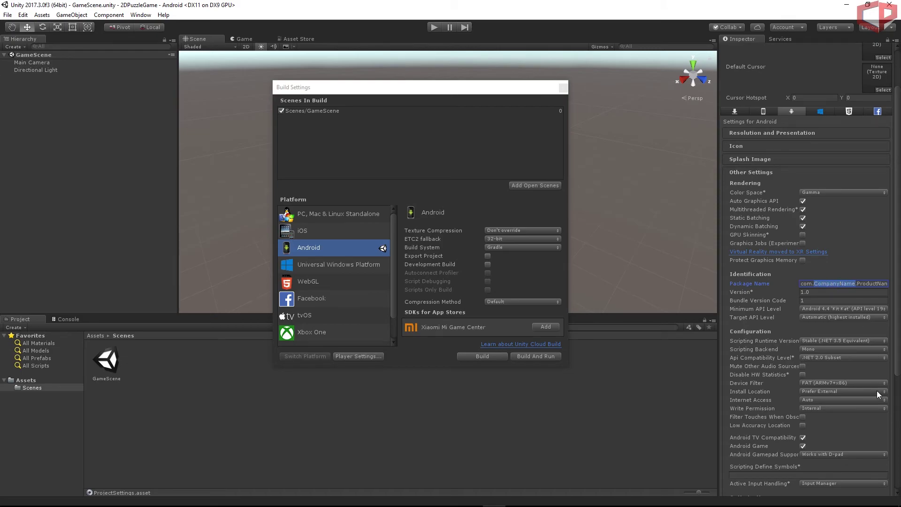
type("test.testgame")
left_click(803, 243)
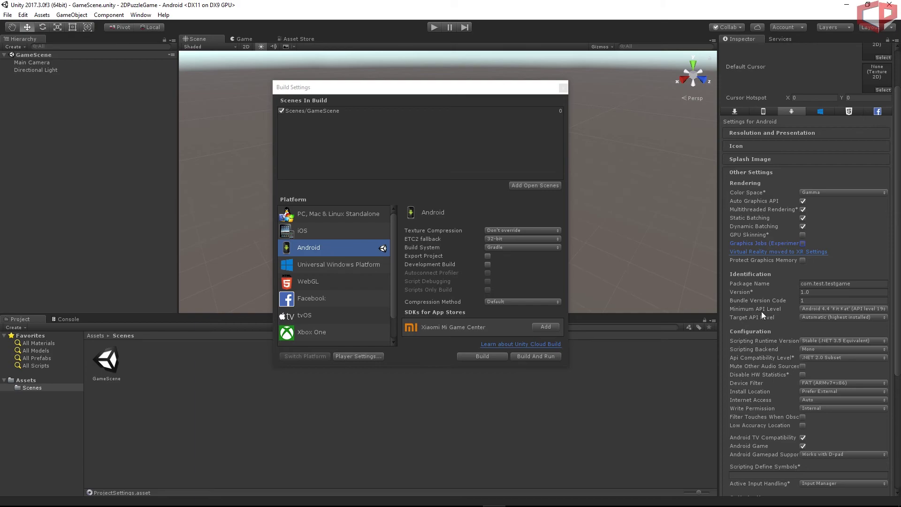
Step: Choose Android 4.4 'Kit Kat' (API level 19) as minimum API level and Automatic (highest installed) as target API level
left_click(816, 307)
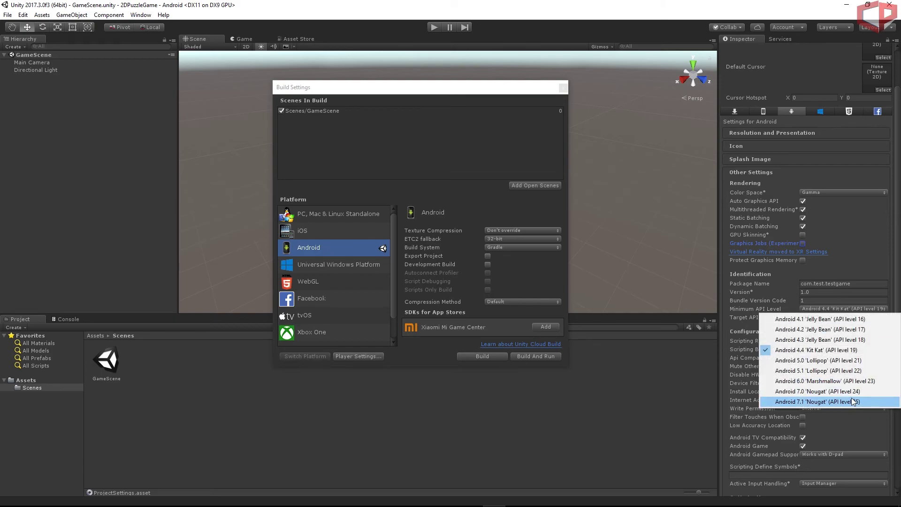
left_click(863, 350)
left_click(812, 317)
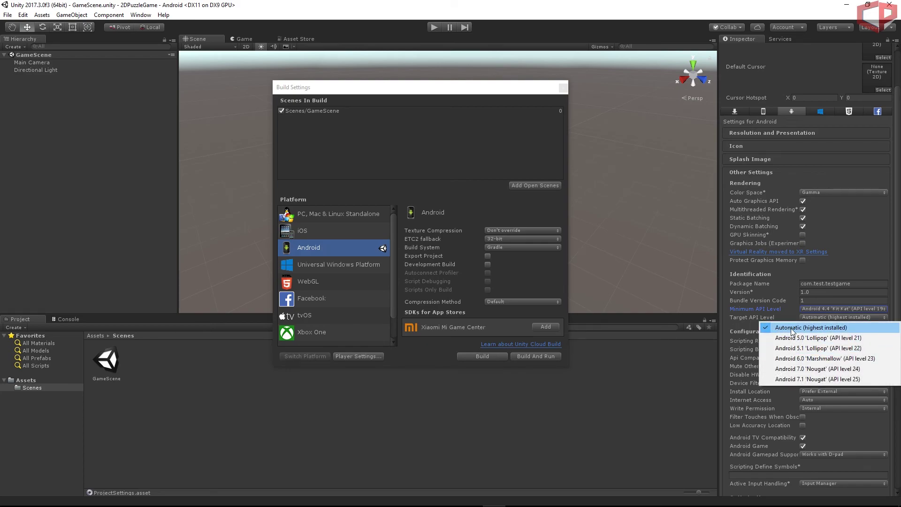
left_click(824, 329)
left_click(824, 328)
left_click(529, 277)
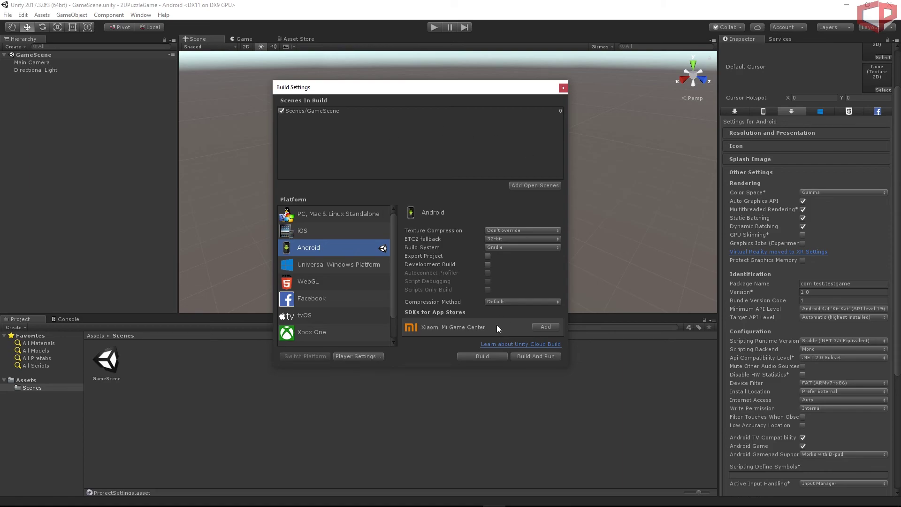
Step: Build the Android package as test1 on the Desktop, check the built file in its folder and close the folder window
left_click(468, 356)
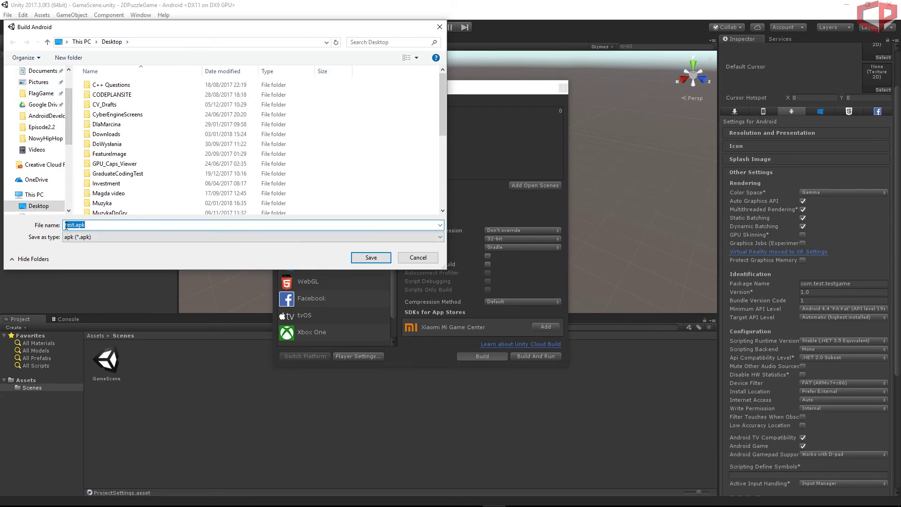
type("test1")
left_click(370, 258)
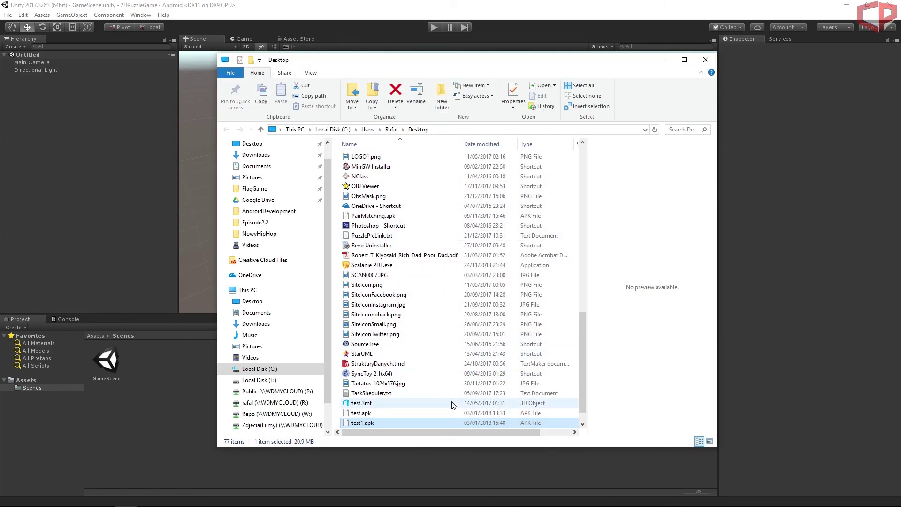
scroll(450, 390, "down", 1)
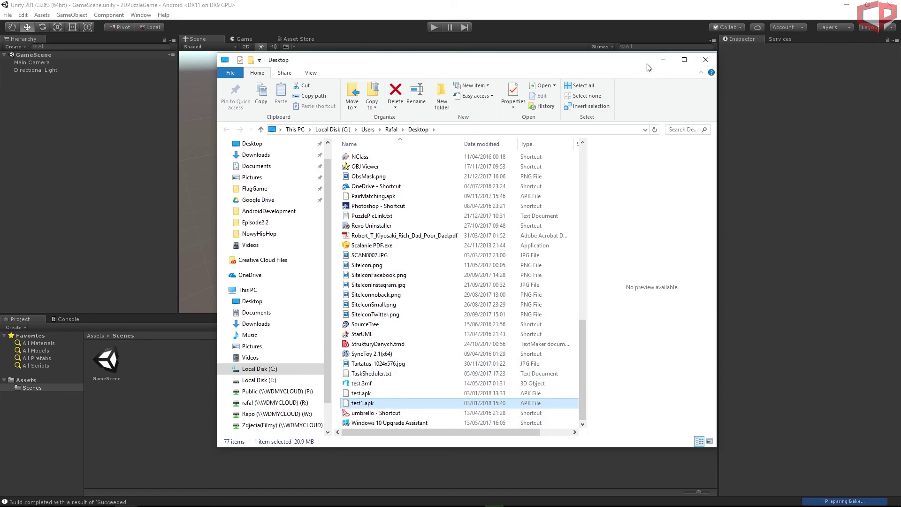
left_click(705, 59)
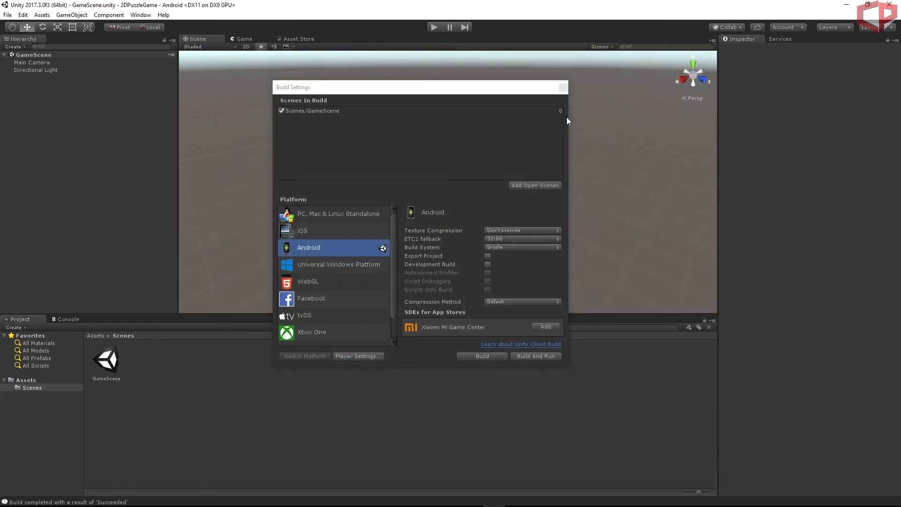
Step: Close the build settings and save the project
left_click(566, 89)
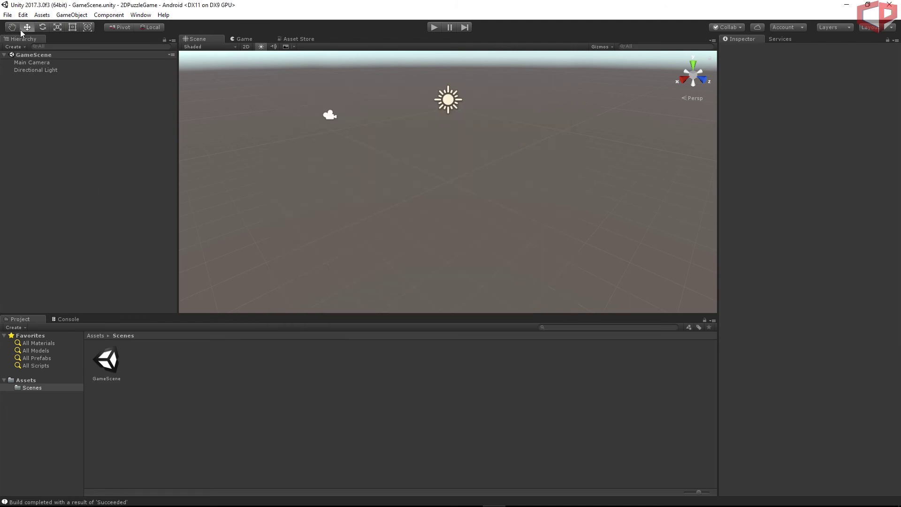
left_click(8, 15)
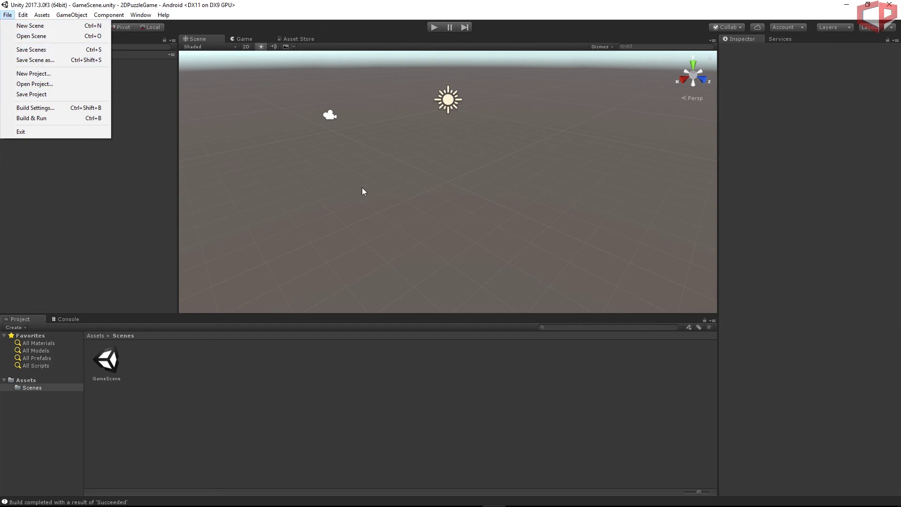
left_click(45, 95)
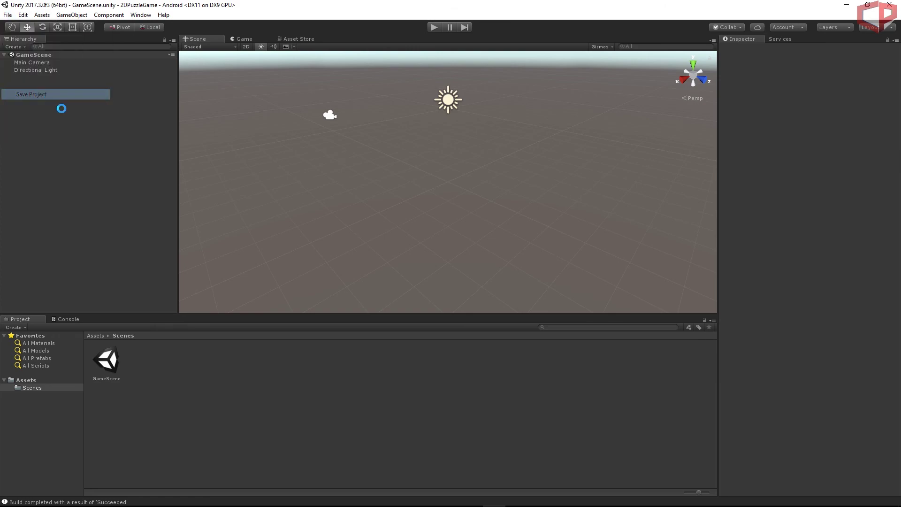